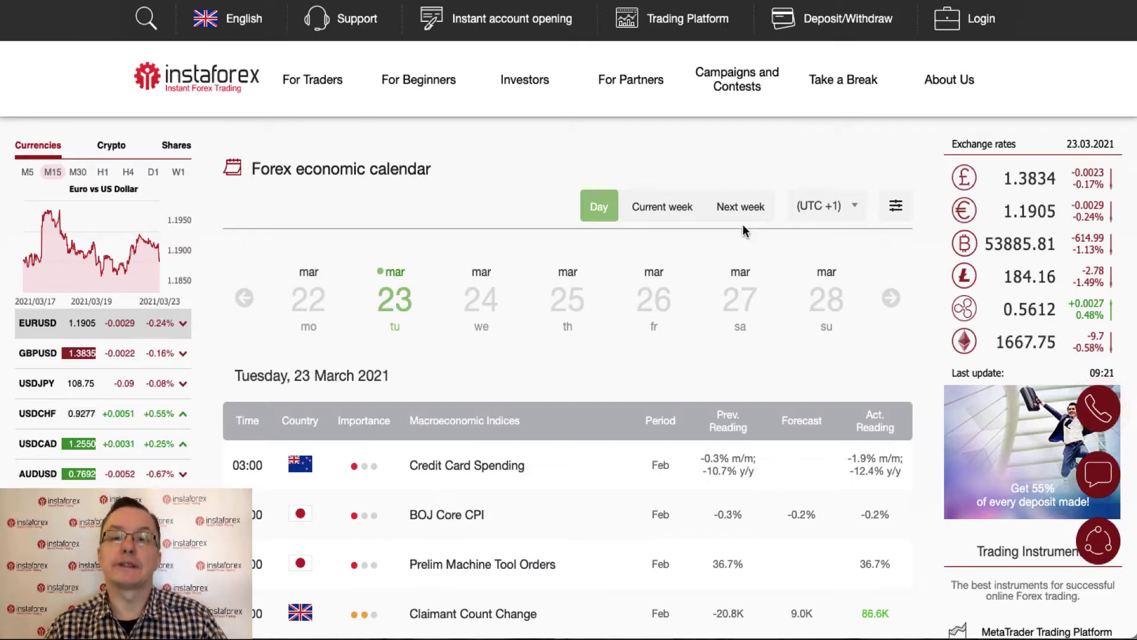
# Review the UK releases and speeches in the Forex economic calendar for Tuesday, 23 March 2021
pyautogui.scroll(-3, 702, 279)
pyautogui.scroll(-2, 699, 281)
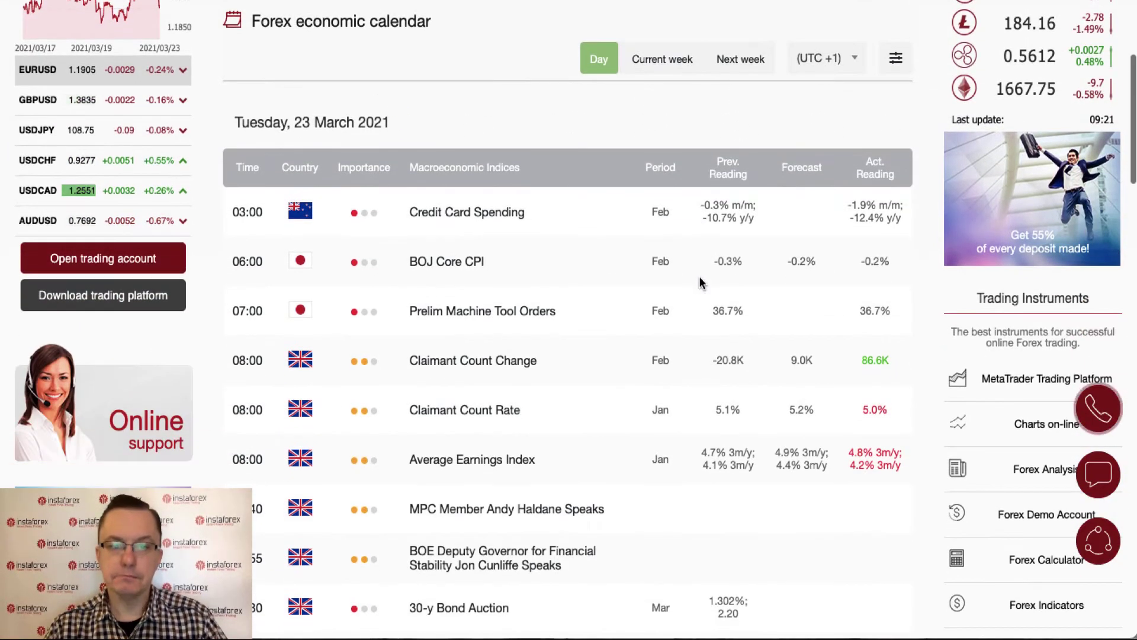
pyautogui.scroll(-1, 703, 274)
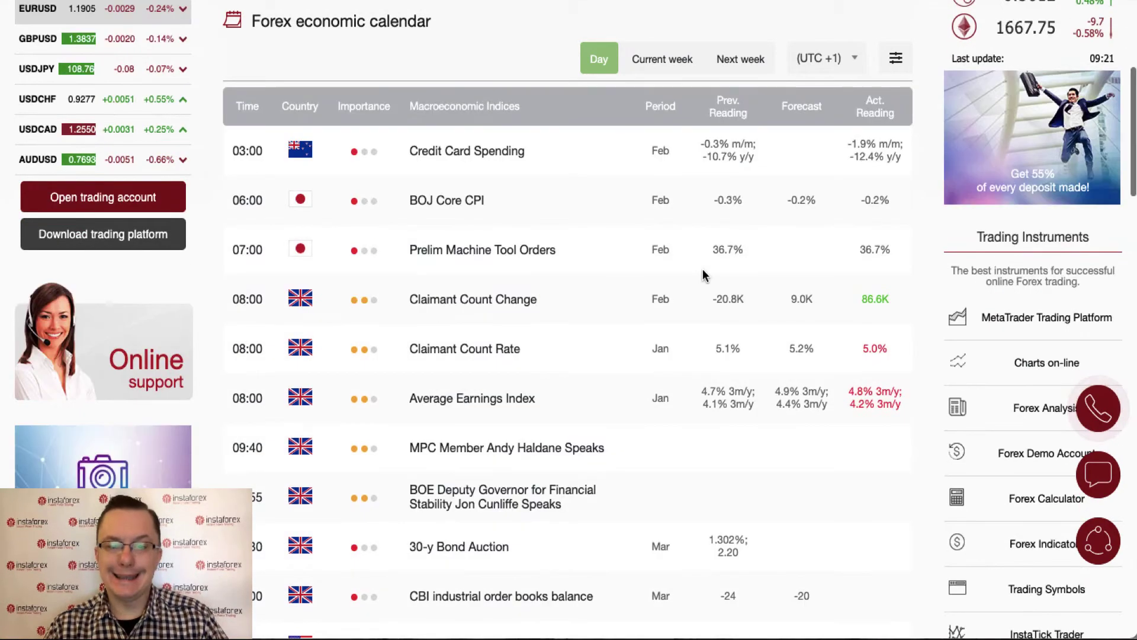
pyautogui.scroll(-2, 705, 274)
pyautogui.scroll(-2, 705, 274)
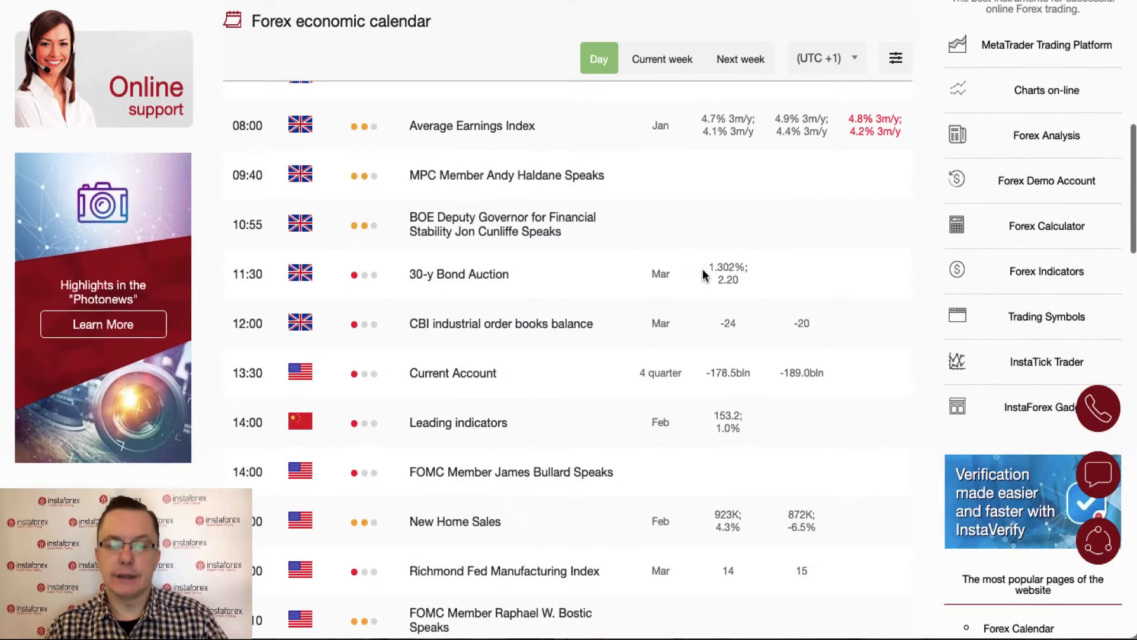
pyautogui.scroll(3, 704, 273)
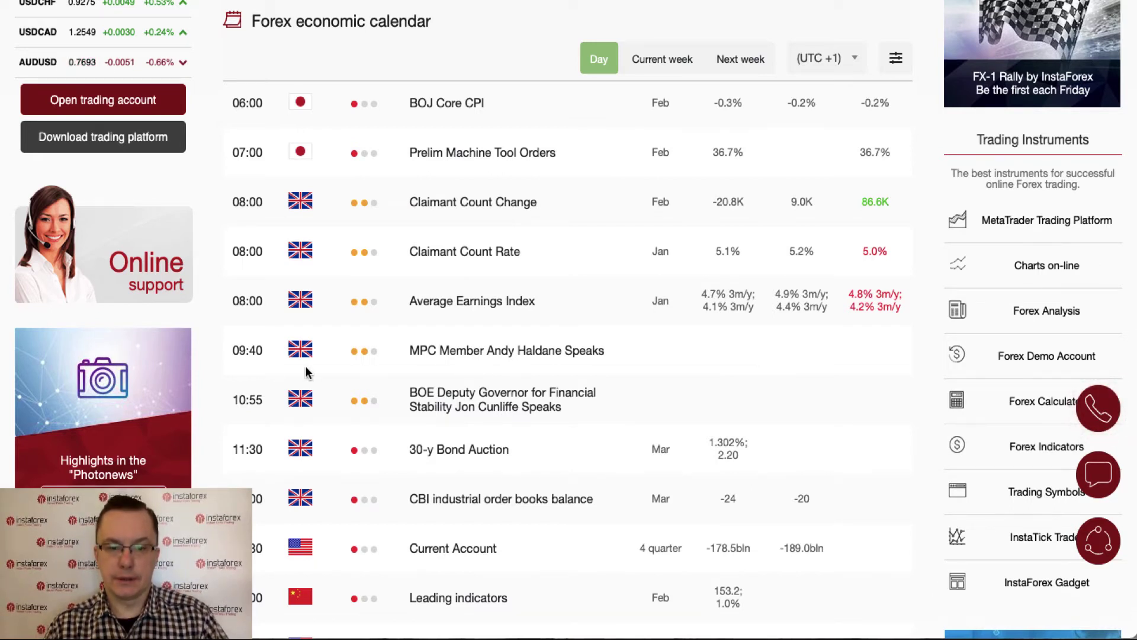
pyautogui.scroll(-2, 463, 371)
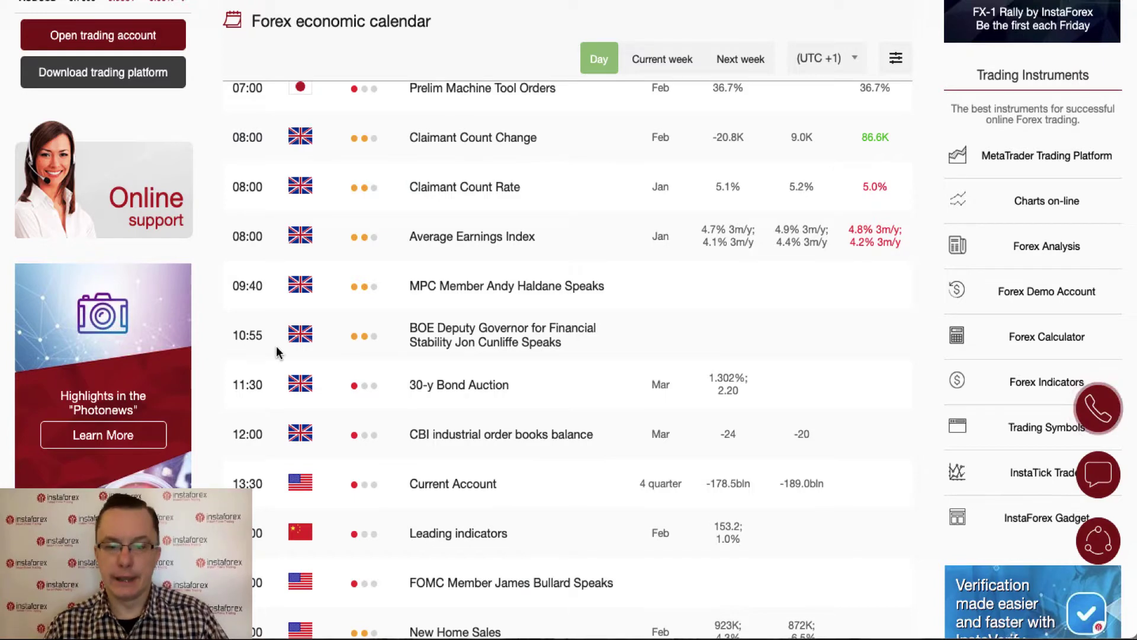
pyautogui.scroll(-3, 528, 354)
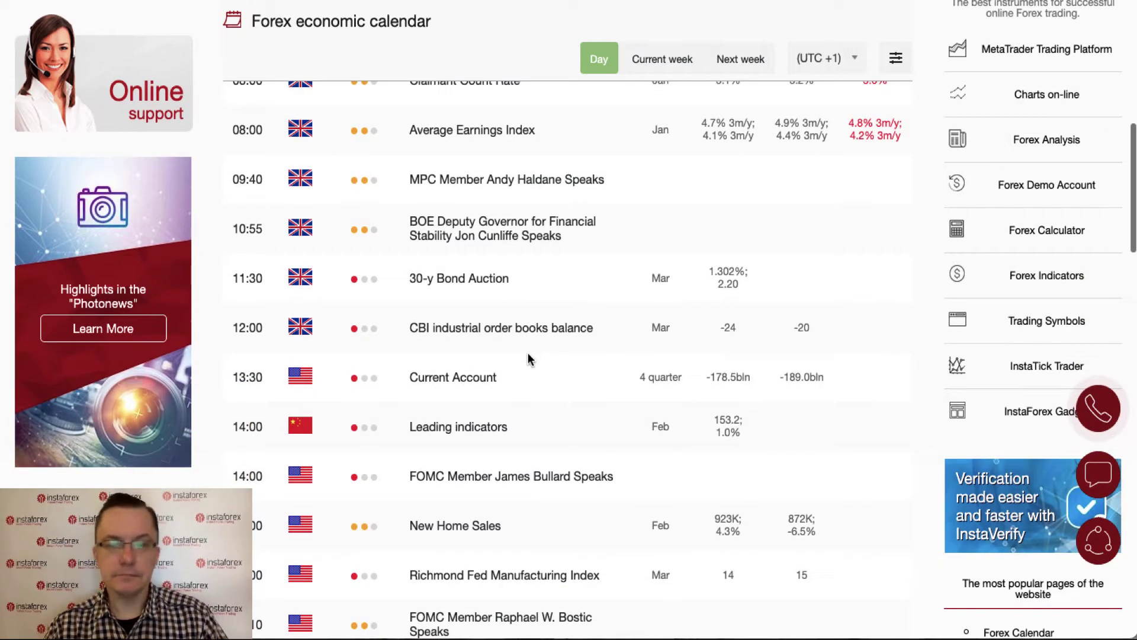
pyautogui.scroll(8, 528, 353)
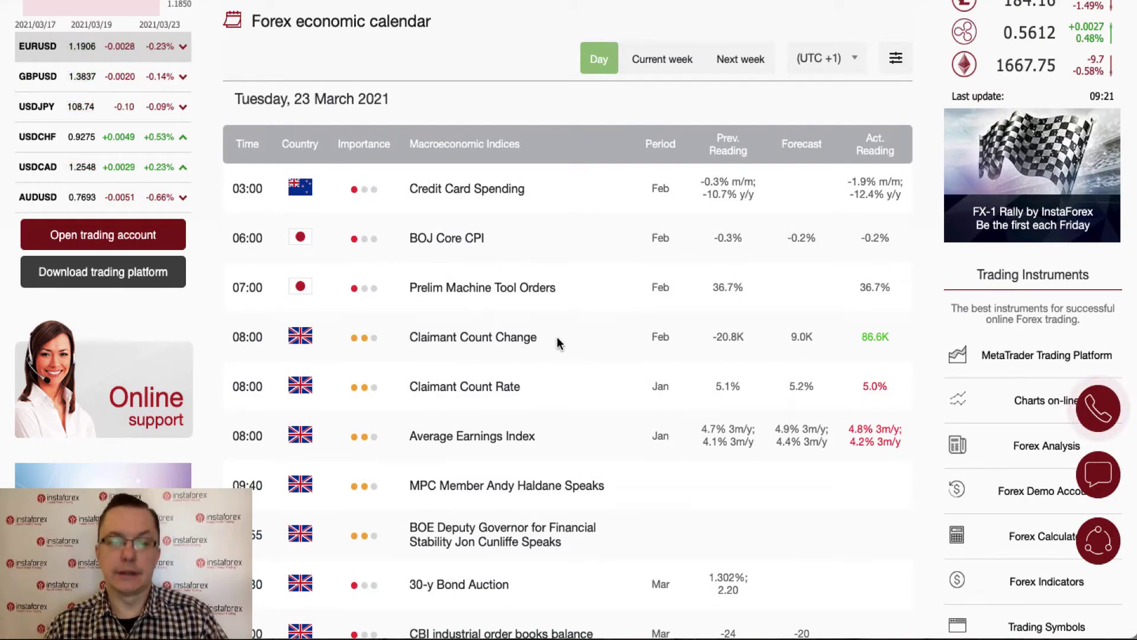
pyautogui.scroll(-7, 557, 337)
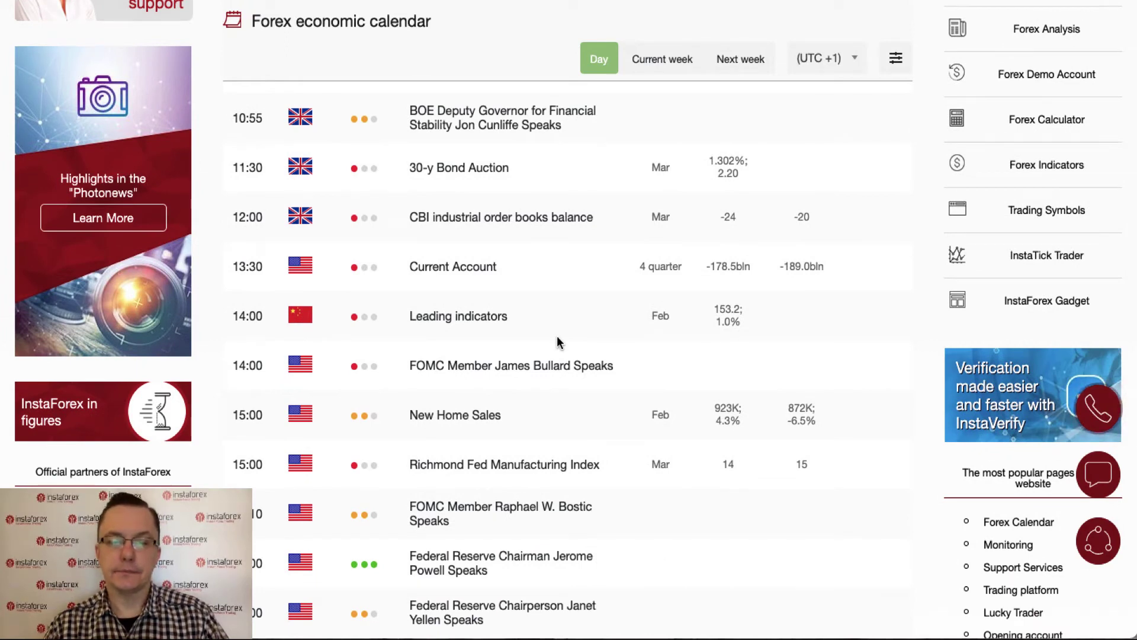
# Review the US, Australian and New Zealand events in the same day's calendar, and recheck the day's earlier releases
pyautogui.scroll(-3, 557, 342)
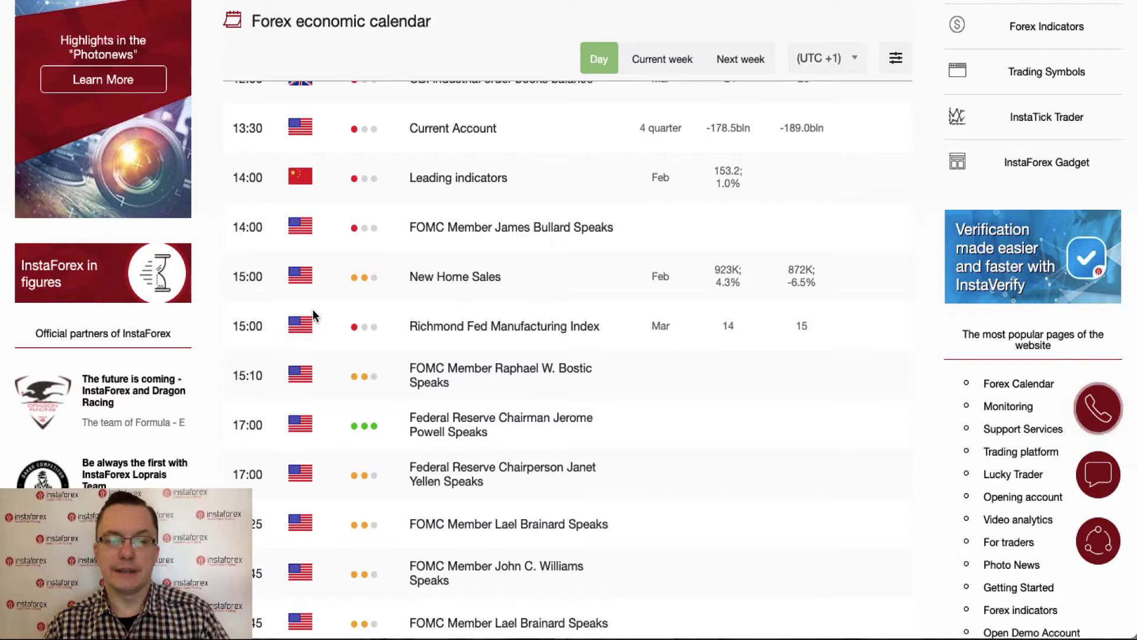
pyautogui.scroll(-2, 564, 439)
pyautogui.scroll(-2, 564, 441)
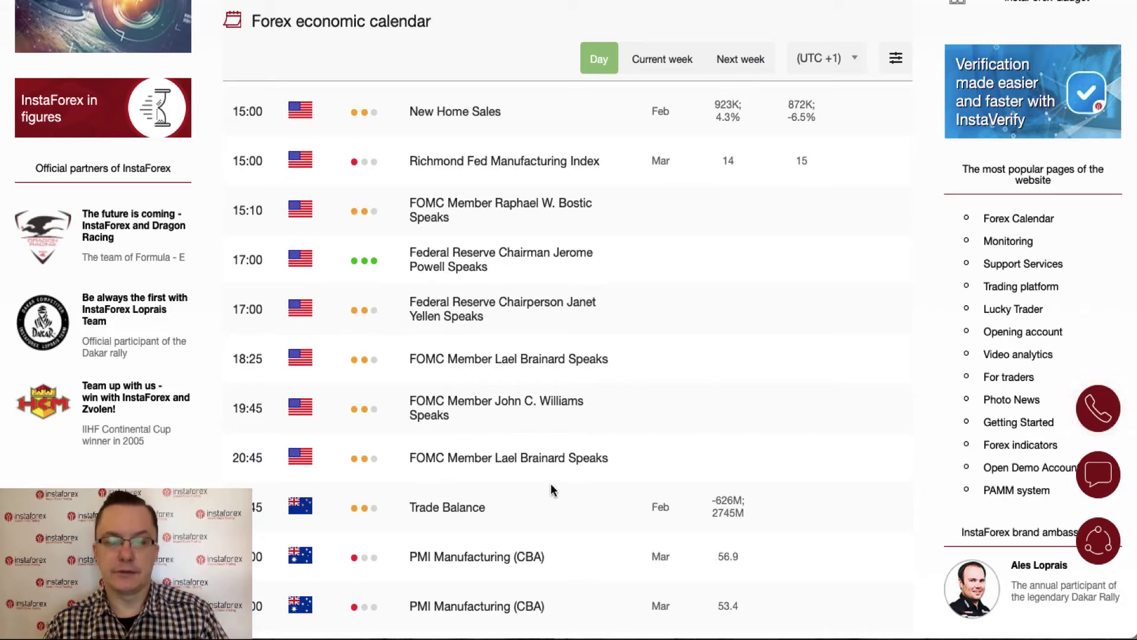
pyautogui.scroll(-2, 551, 489)
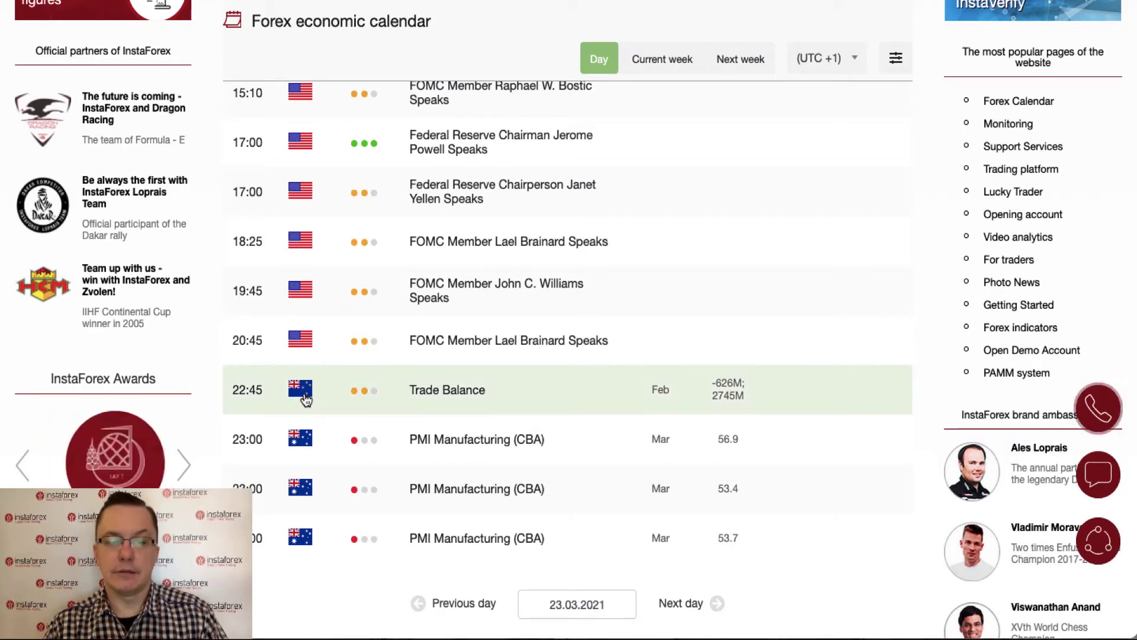
pyautogui.moveTo(306, 395)
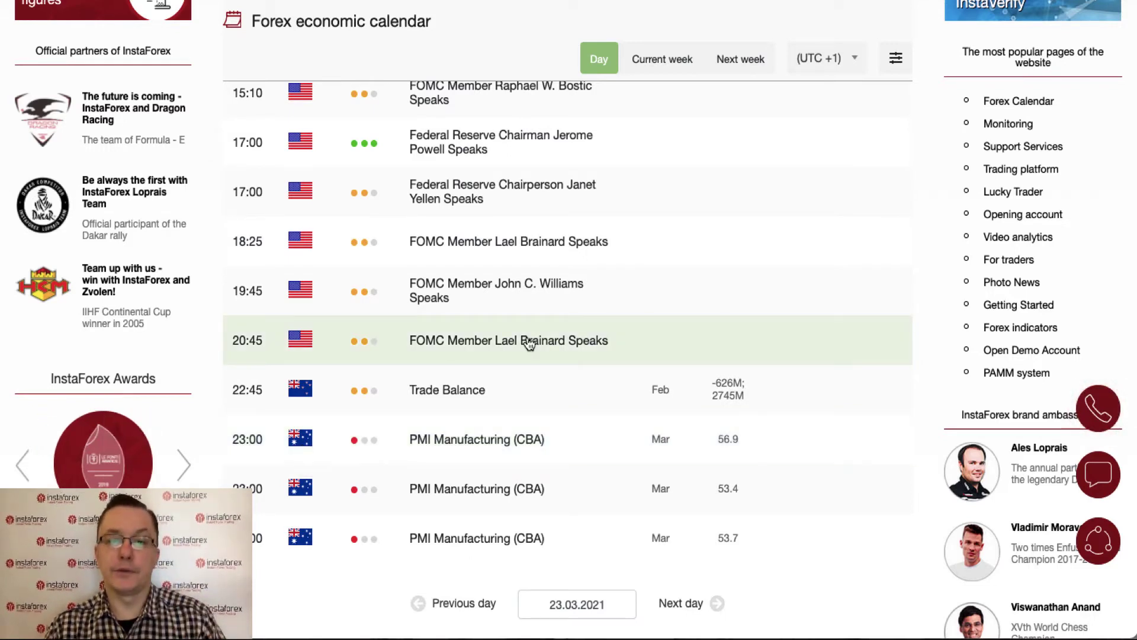
pyautogui.scroll(3, 529, 343)
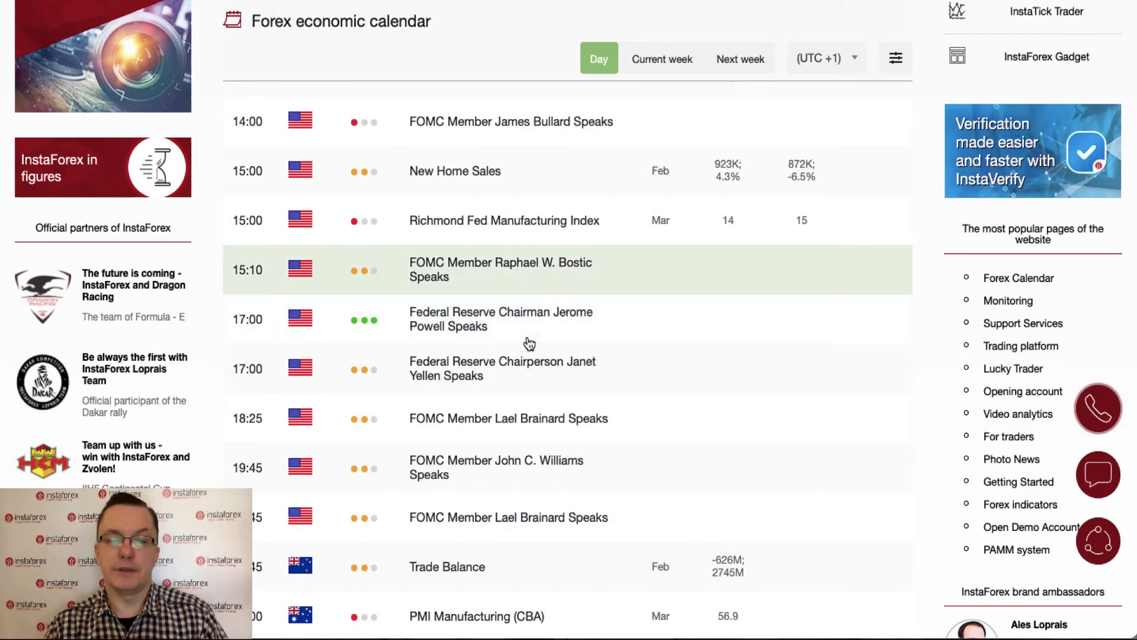
pyautogui.scroll(5, 659, 298)
pyautogui.scroll(8, 662, 298)
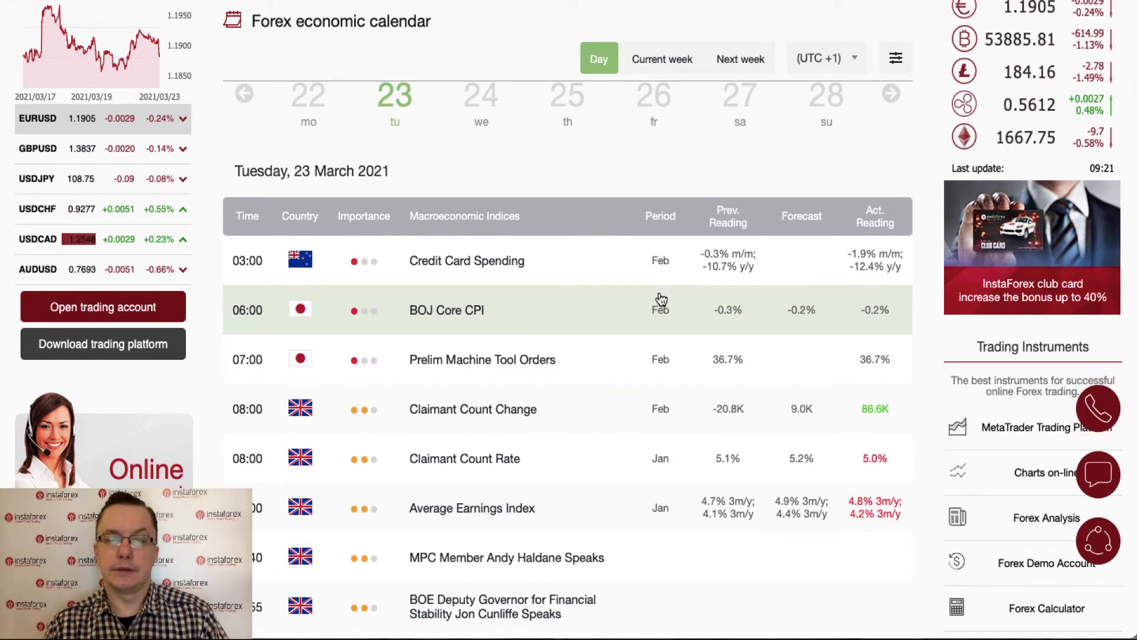
pyautogui.scroll(-1, 662, 298)
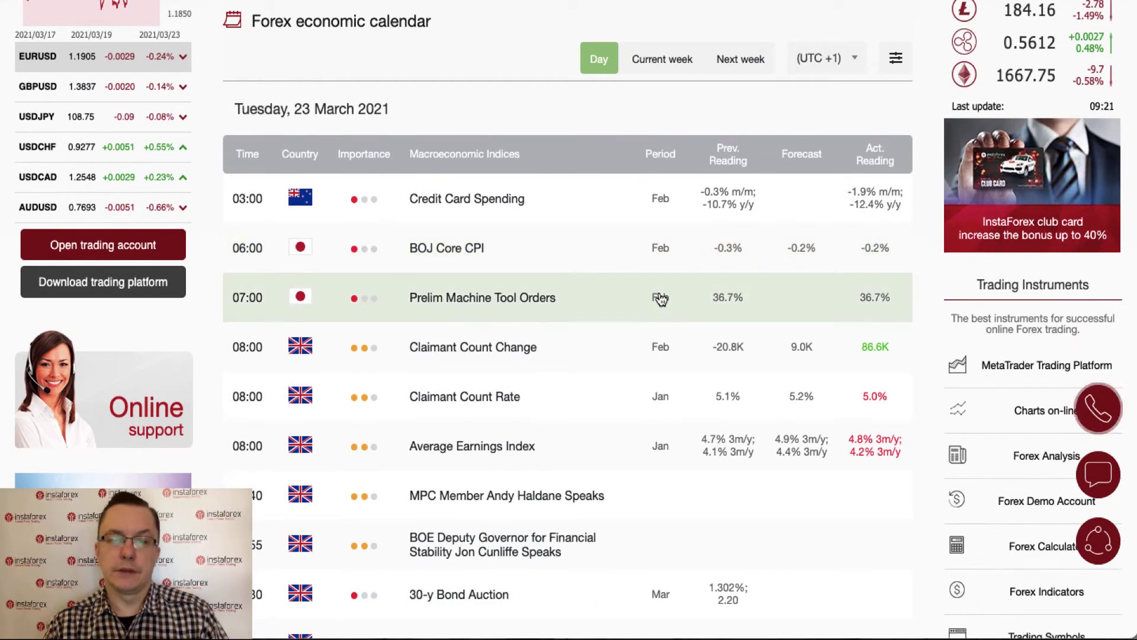
pyautogui.scroll(-4, 661, 298)
pyautogui.scroll(-3, 661, 298)
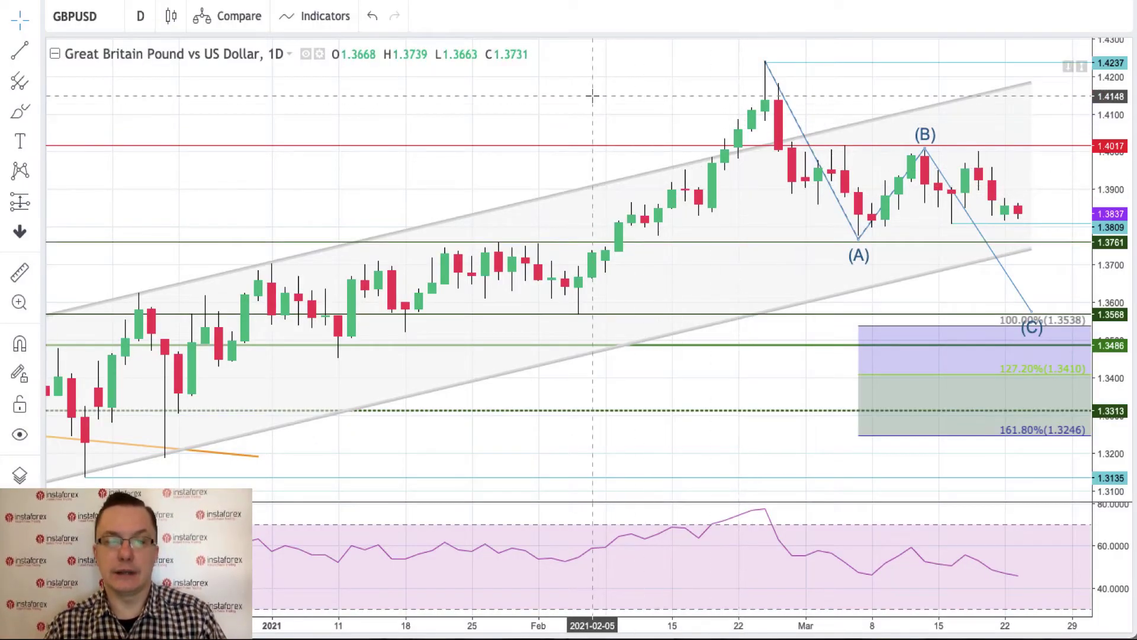
# Examine the recent ABC correction and nearby price levels on the GBPUSD daily chart
pyautogui.moveTo(591, 94); pyautogui.dragTo(332, 114)
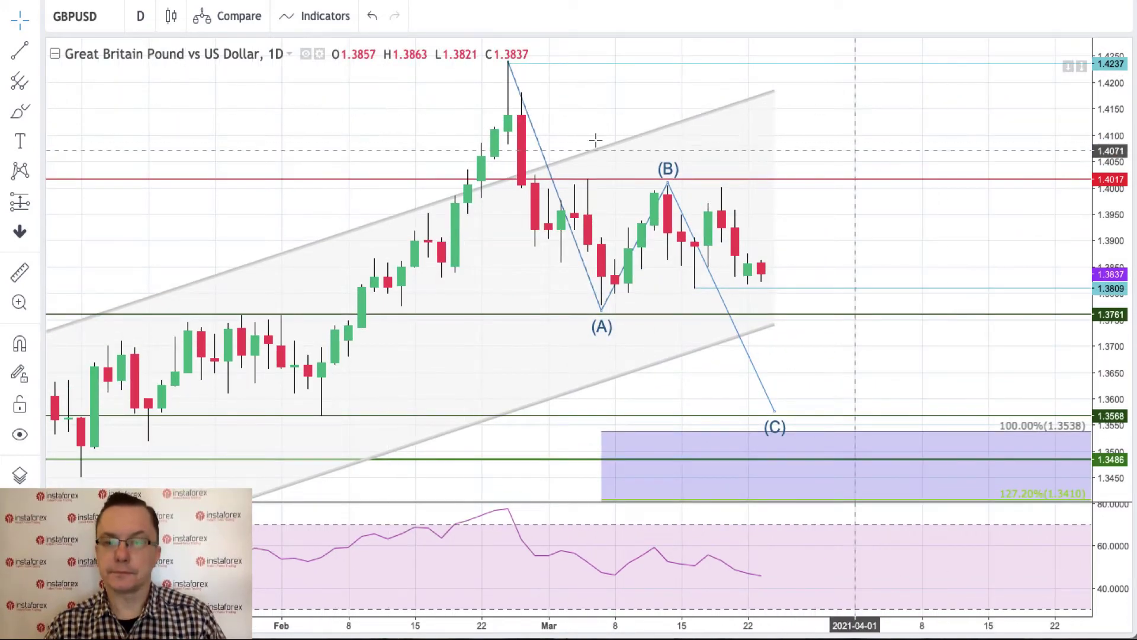
pyautogui.moveTo(1121, 214); pyautogui.dragTo(1125, 240)
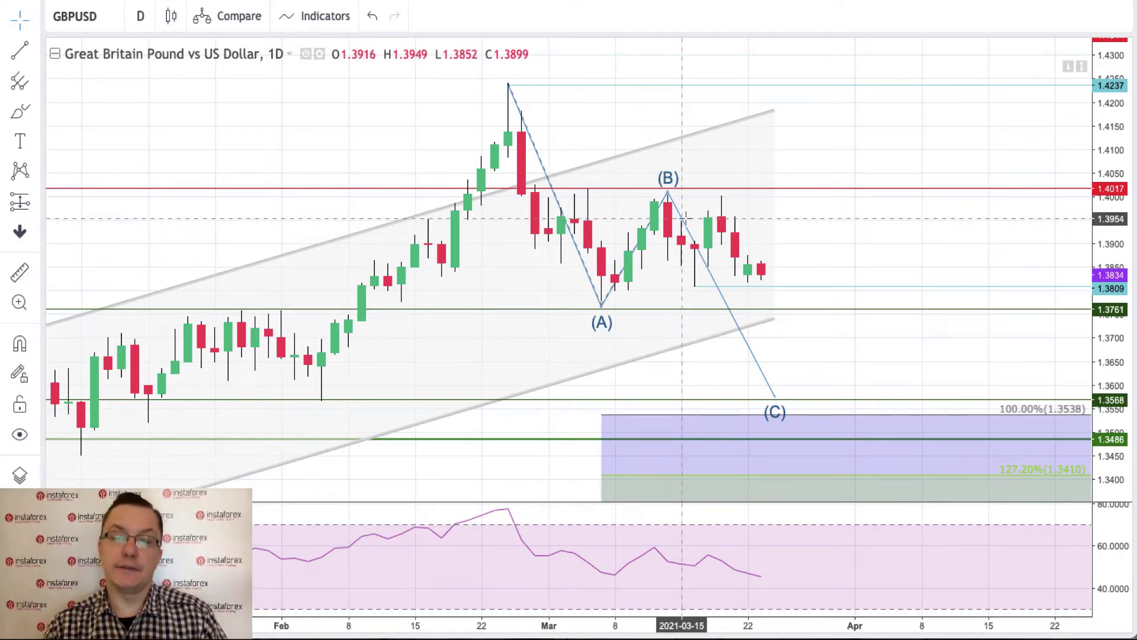
pyautogui.moveTo(876, 256); pyautogui.dragTo(947, 224)
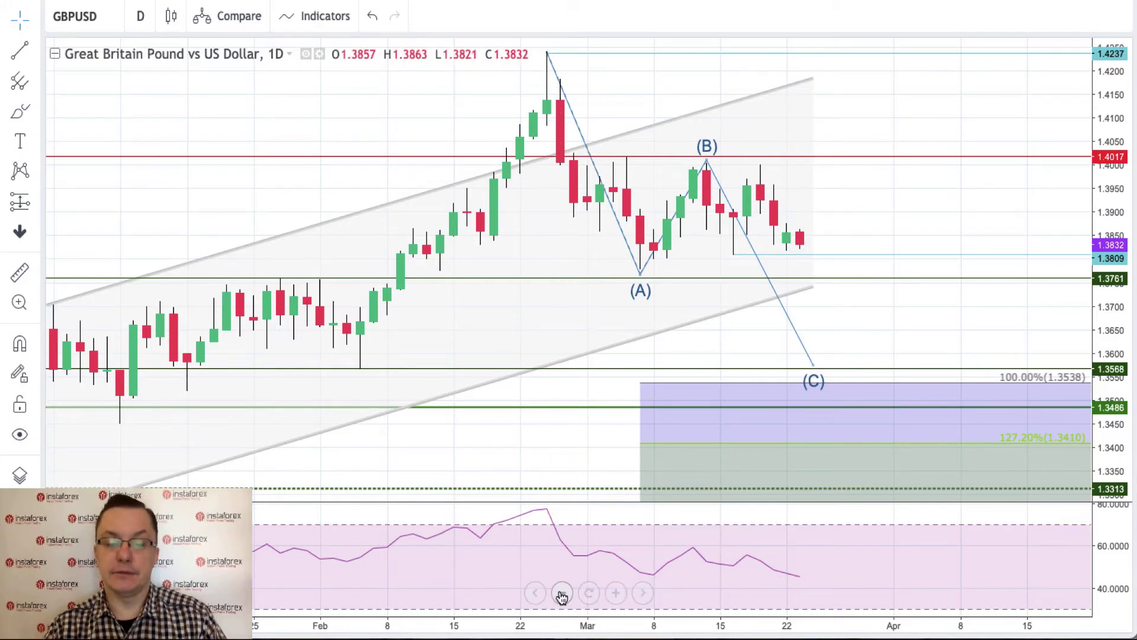
# Examine the wider GBPUSD daily trend since September, including the rising channel and the Fibonacci extension targets below price
pyautogui.click(562, 593)
pyautogui.click(561, 593)
pyautogui.click(562, 593)
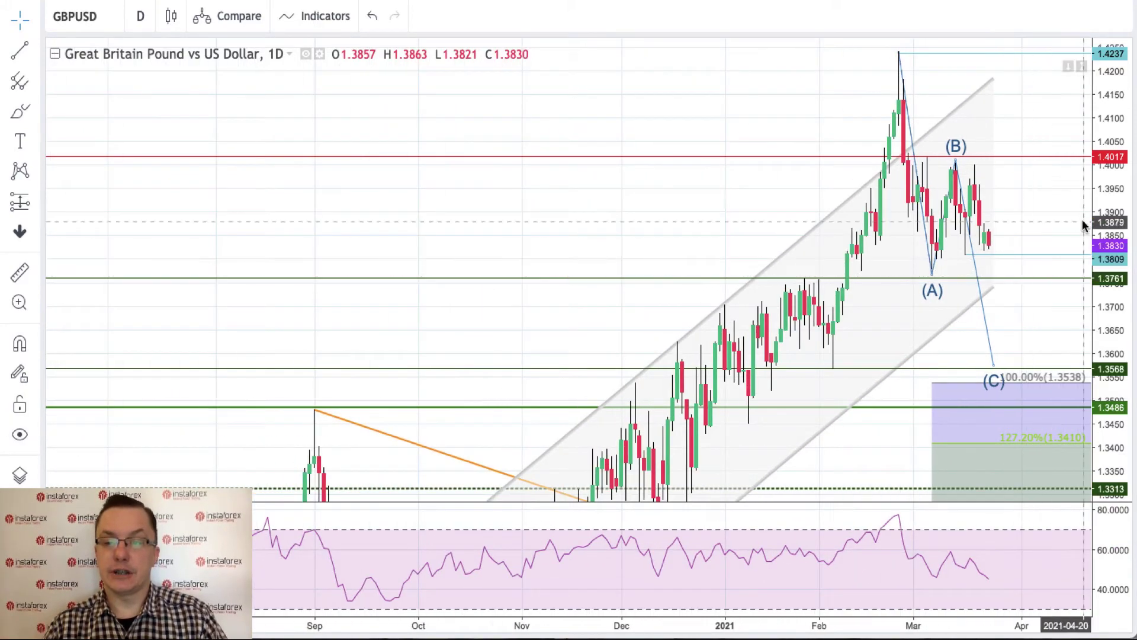
pyautogui.moveTo(1119, 190); pyautogui.dragTo(1118, 249)
pyautogui.moveTo(1023, 314); pyautogui.dragTo(1012, 195)
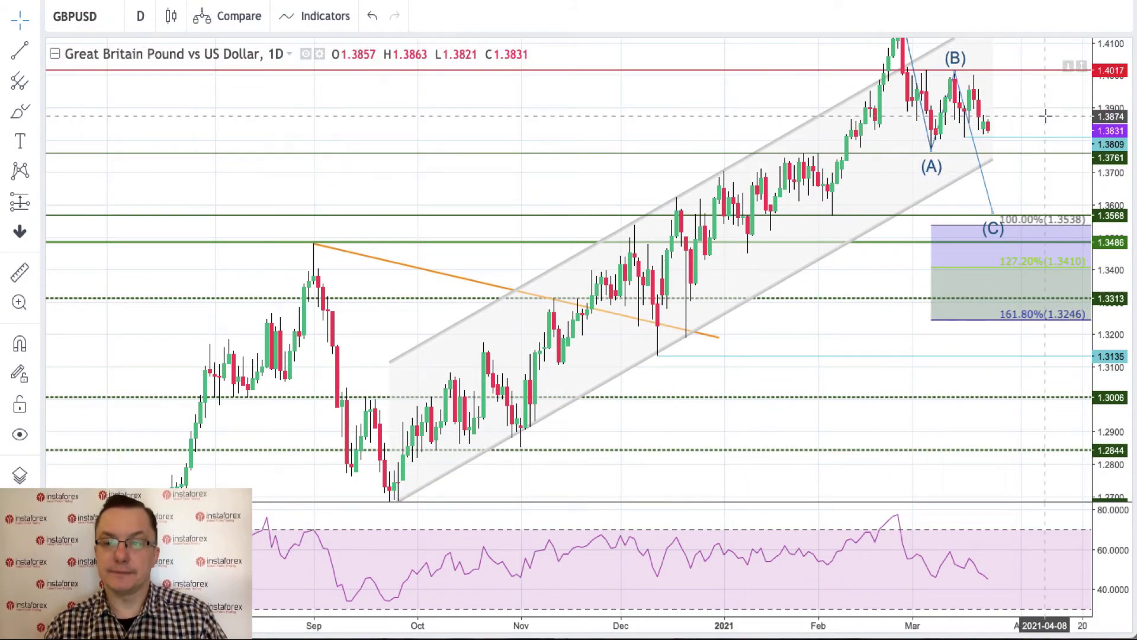
pyautogui.moveTo(1048, 90); pyautogui.dragTo(1037, 167)
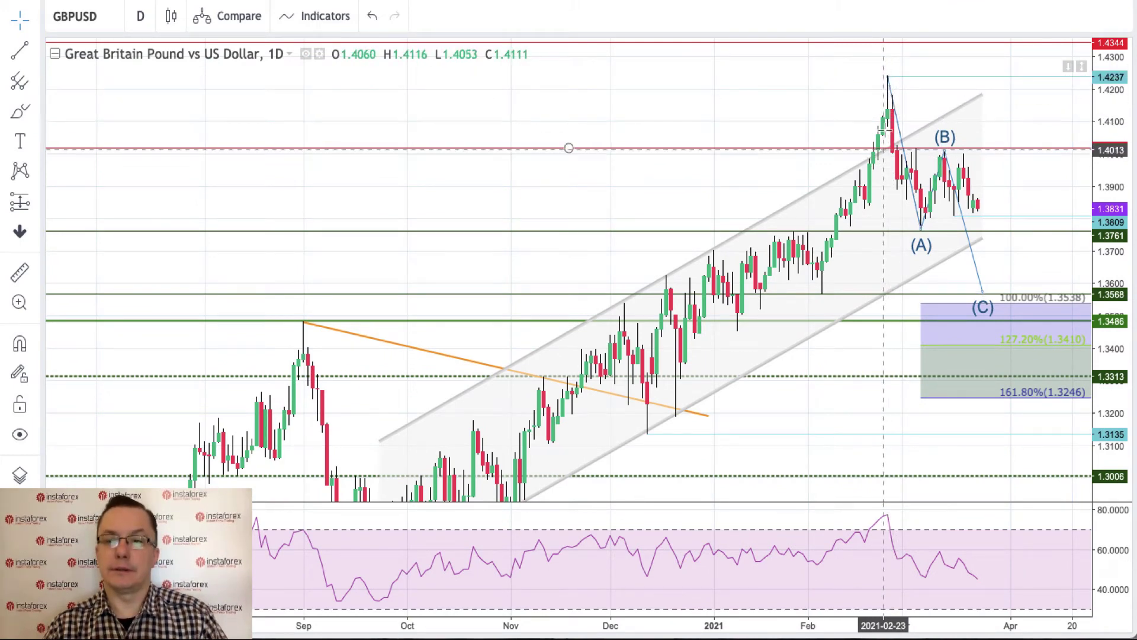
pyautogui.moveTo(749, 112); pyautogui.dragTo(654, 80)
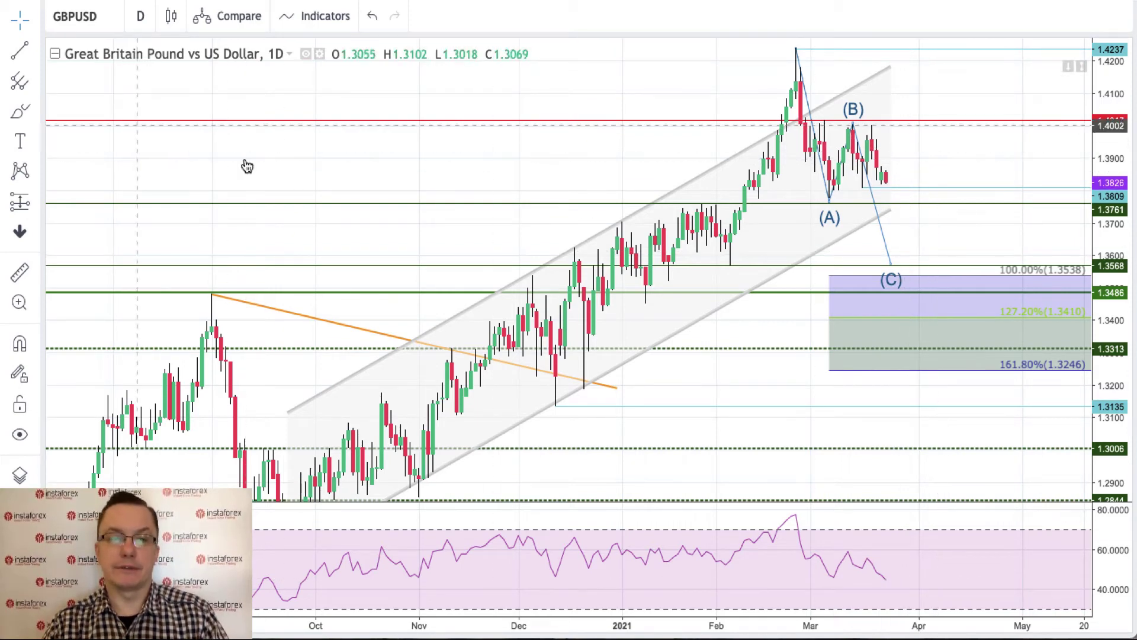
pyautogui.click(108, 16)
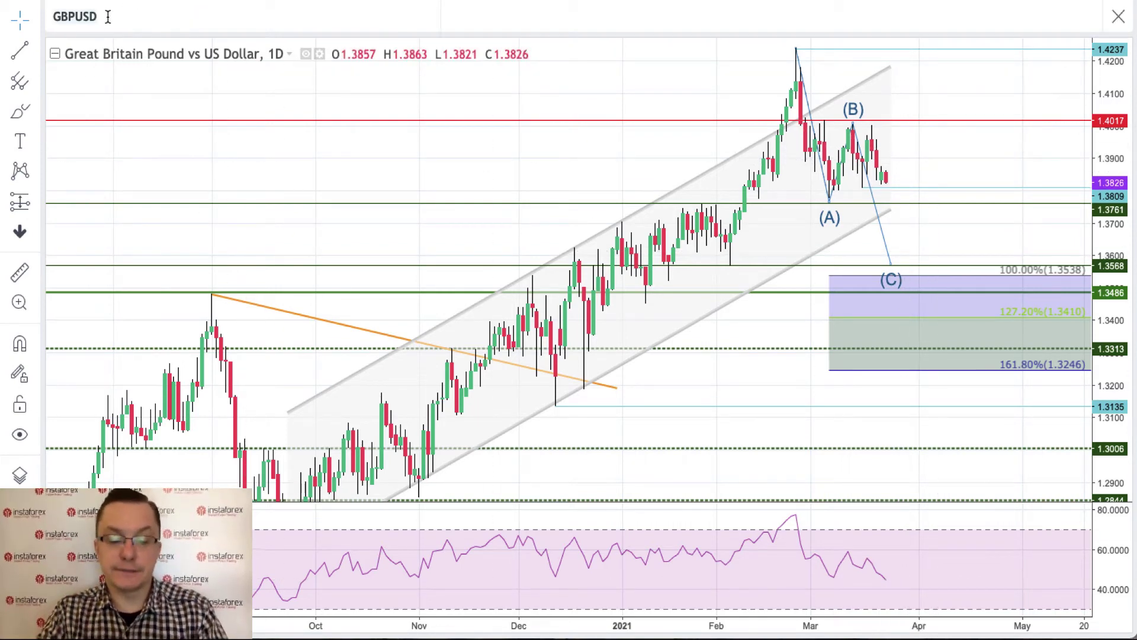
pyautogui.write('GBPJOY')
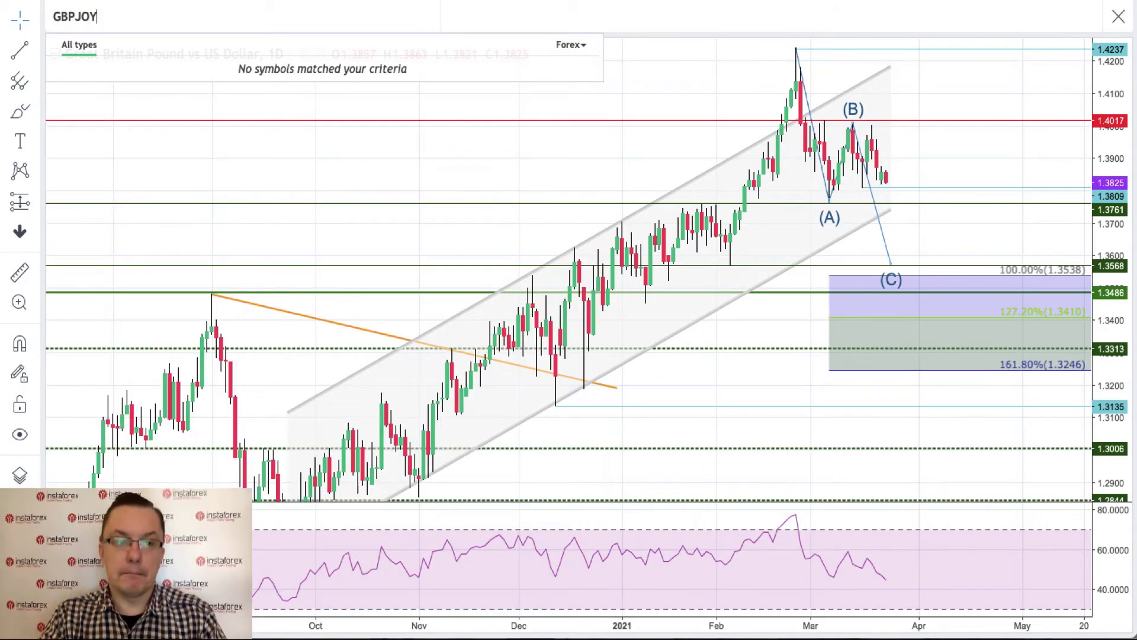
pyautogui.press('Return')
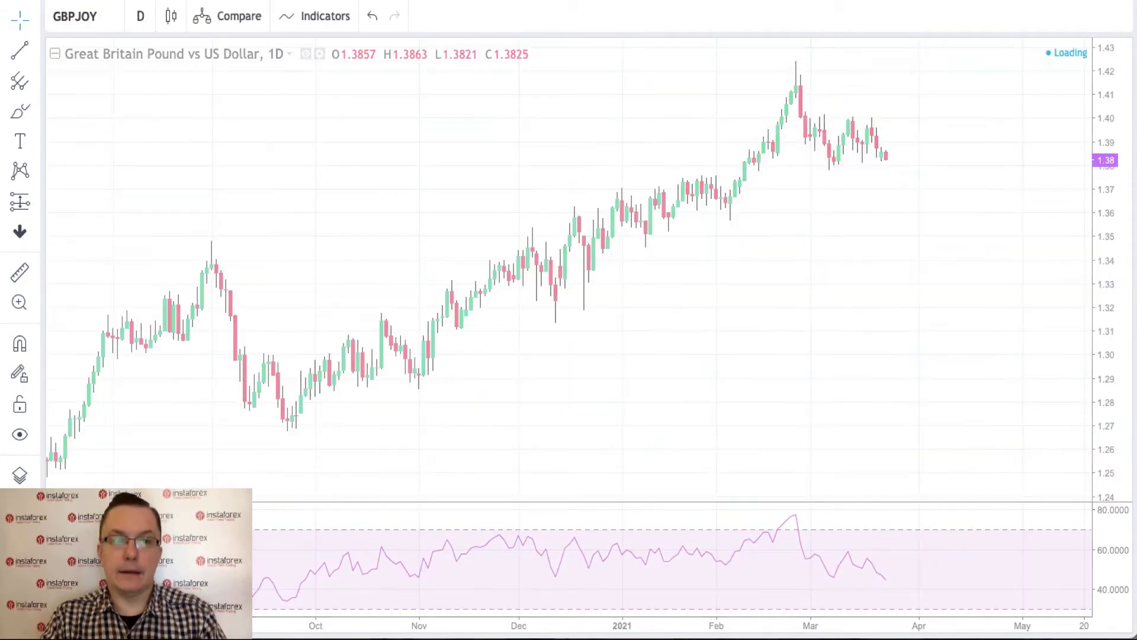
# Switch the chart symbol to GBPJPY
pyautogui.click(77, 3)
pyautogui.press('BackSpace')
pyautogui.write('GBP')
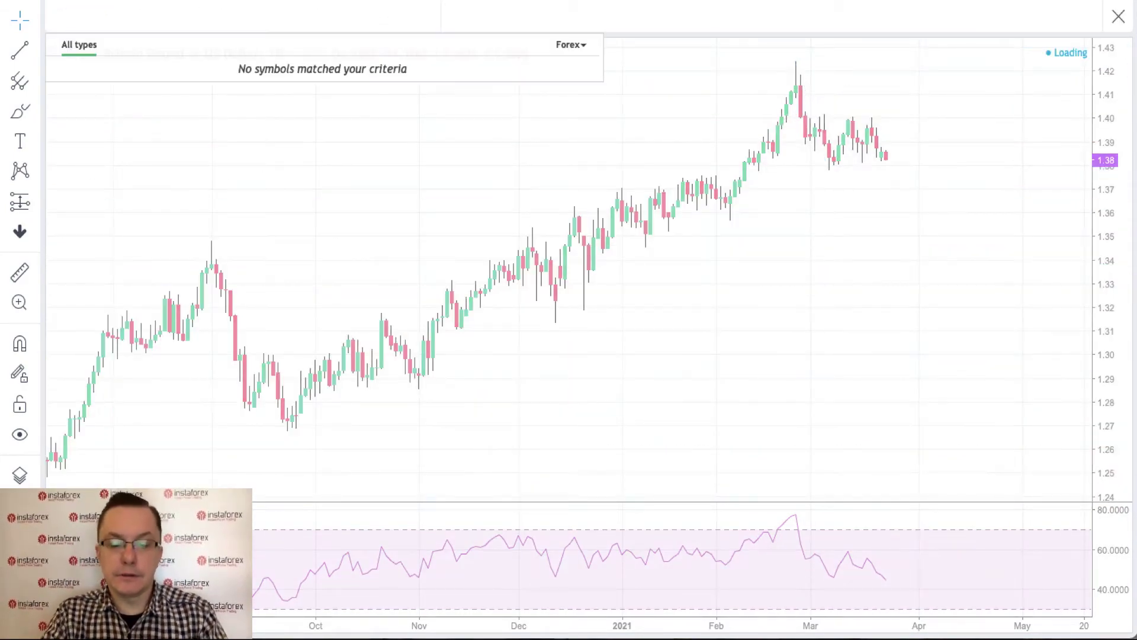
pyautogui.write('JPY')
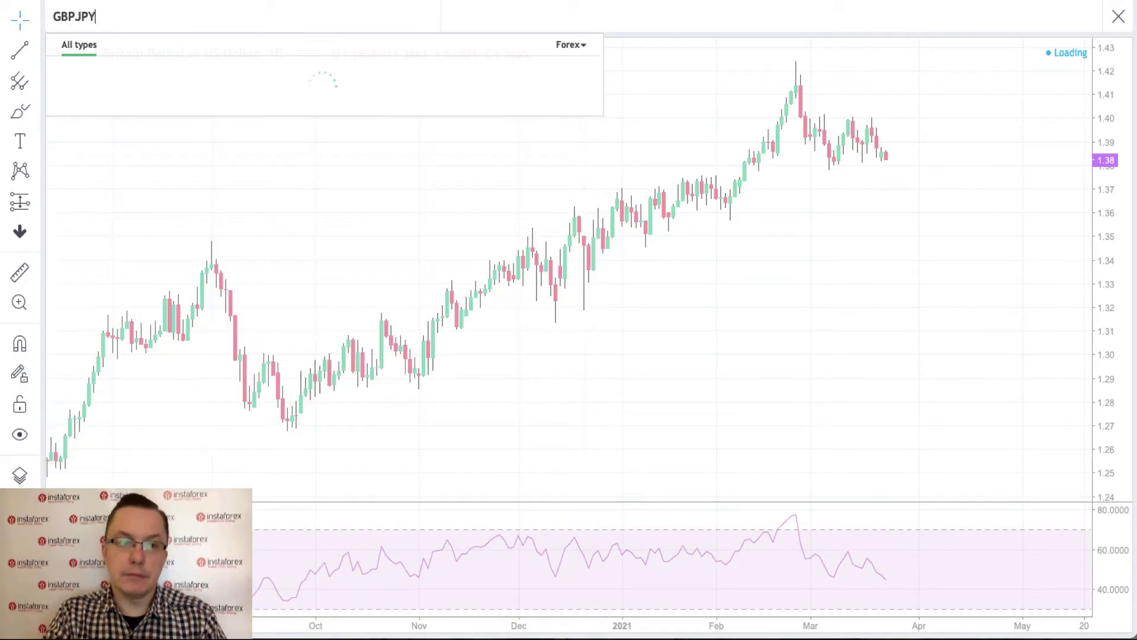
pyautogui.press('Return')
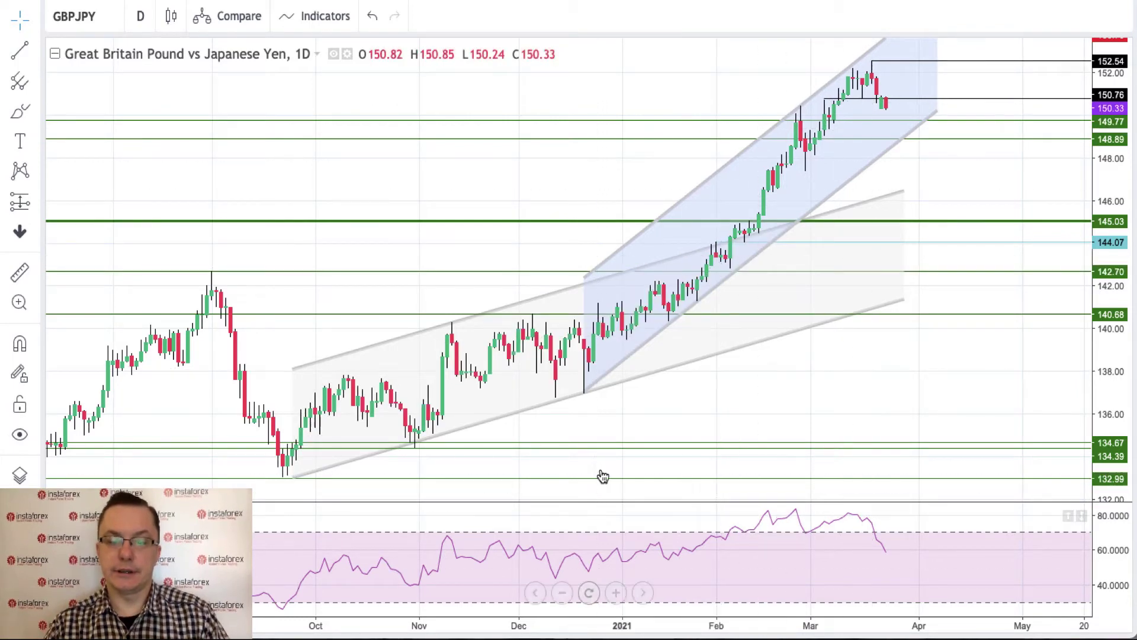
# Examine the latest GBPJPY daily candles within the blue rising channel and the surrounding support and resistance levels
pyautogui.click(614, 593)
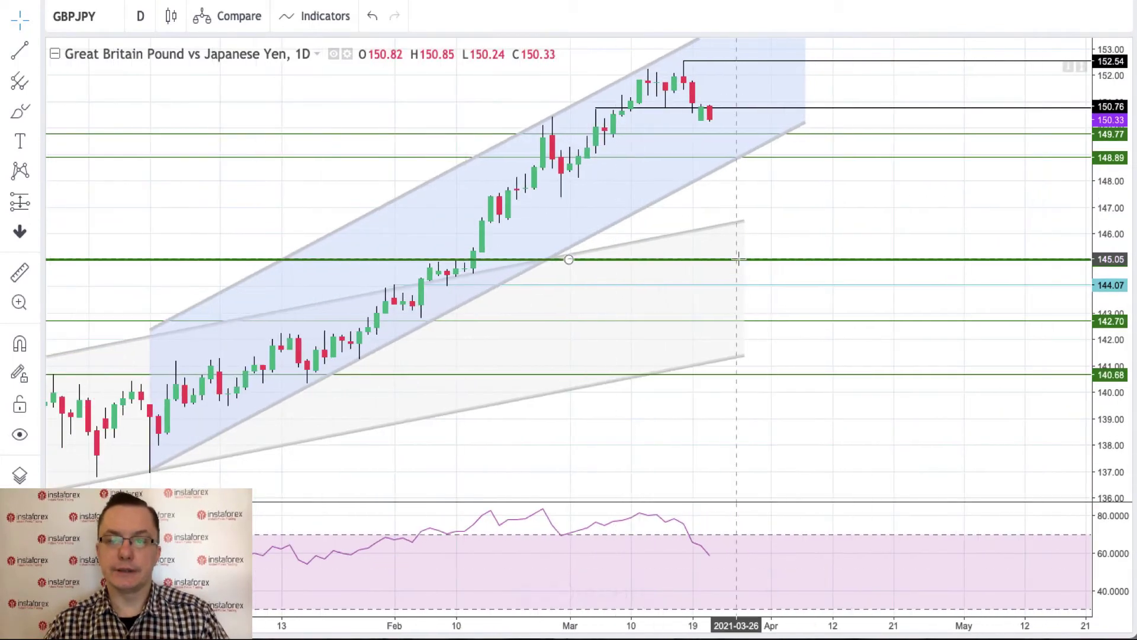
pyautogui.moveTo(739, 259); pyautogui.dragTo(834, 211)
pyautogui.moveTo(1106, 230); pyautogui.dragTo(1109, 233)
pyautogui.moveTo(1005, 172); pyautogui.dragTo(1004, 302)
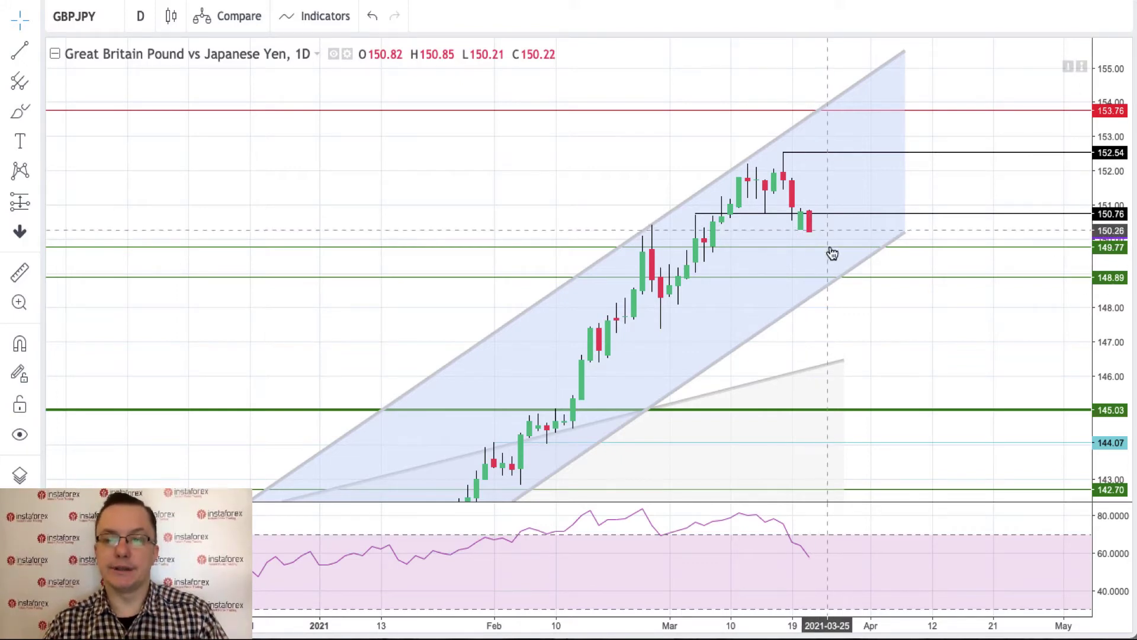
pyautogui.click(834, 277)
pyautogui.click(1079, 121)
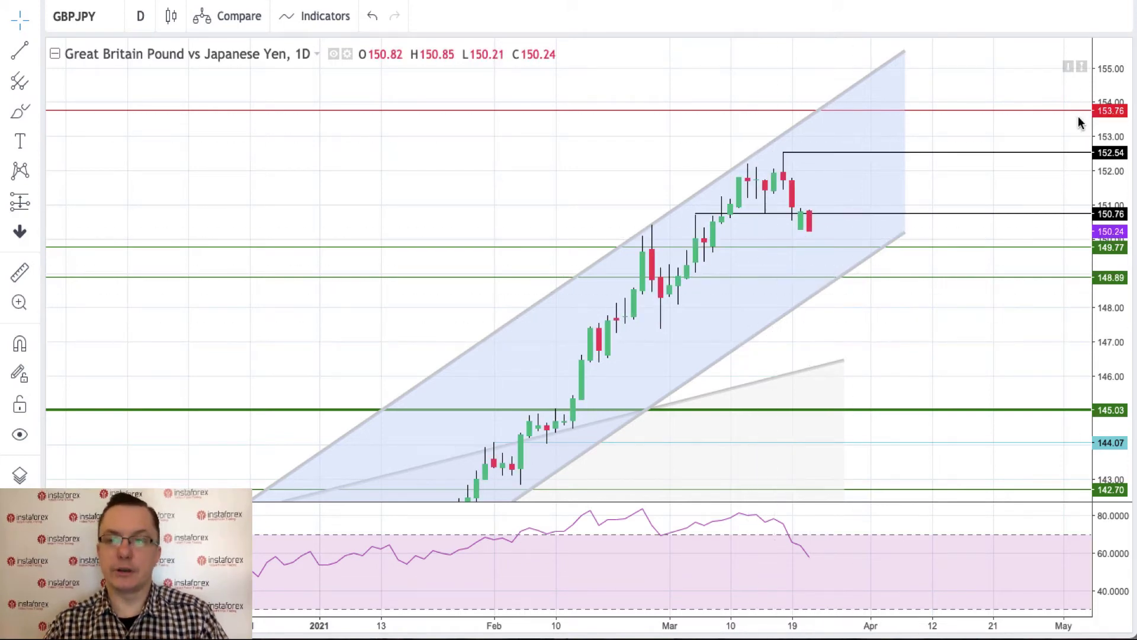
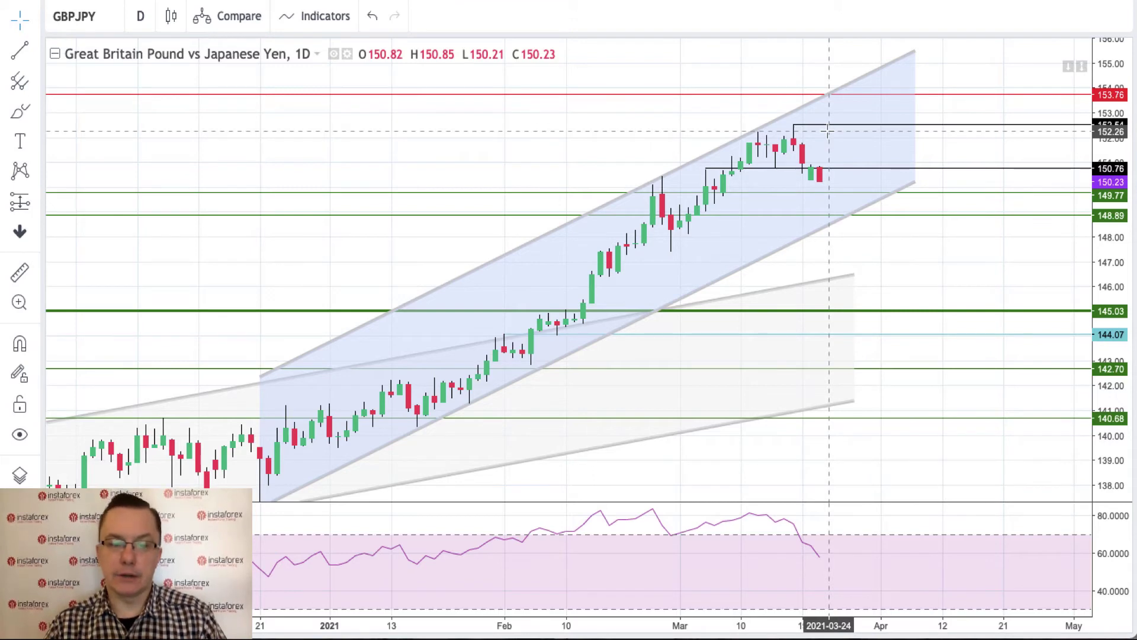
# Mark the late-February GBPJPY pullback with a Price Range from its swing high to its low
pyautogui.click(34, 172)
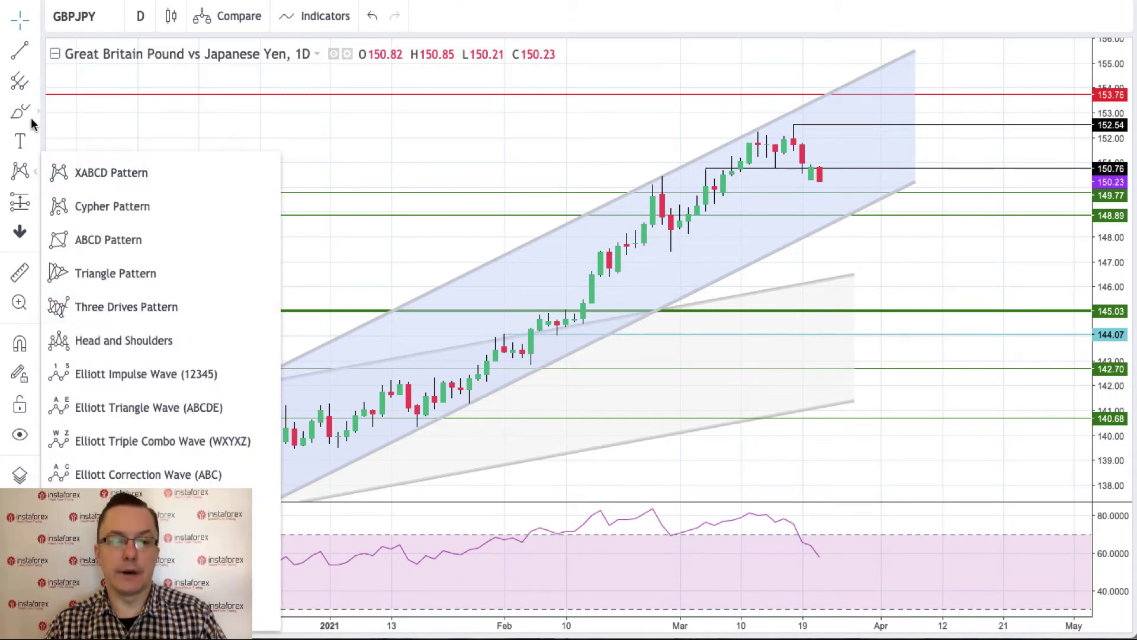
pyautogui.click(33, 83)
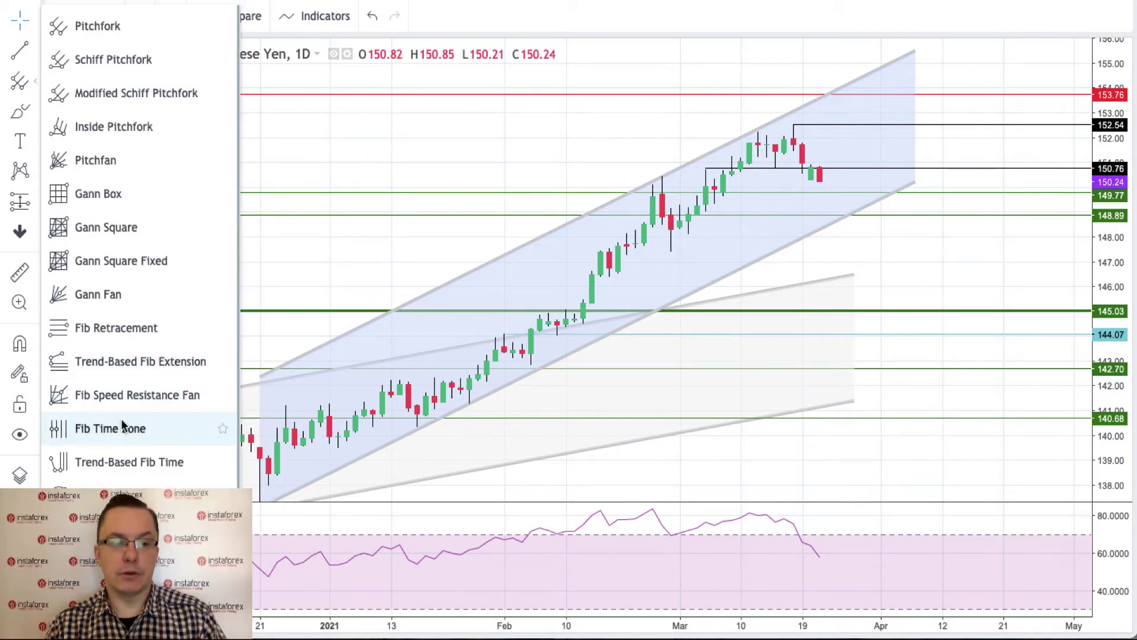
pyautogui.click(33, 172)
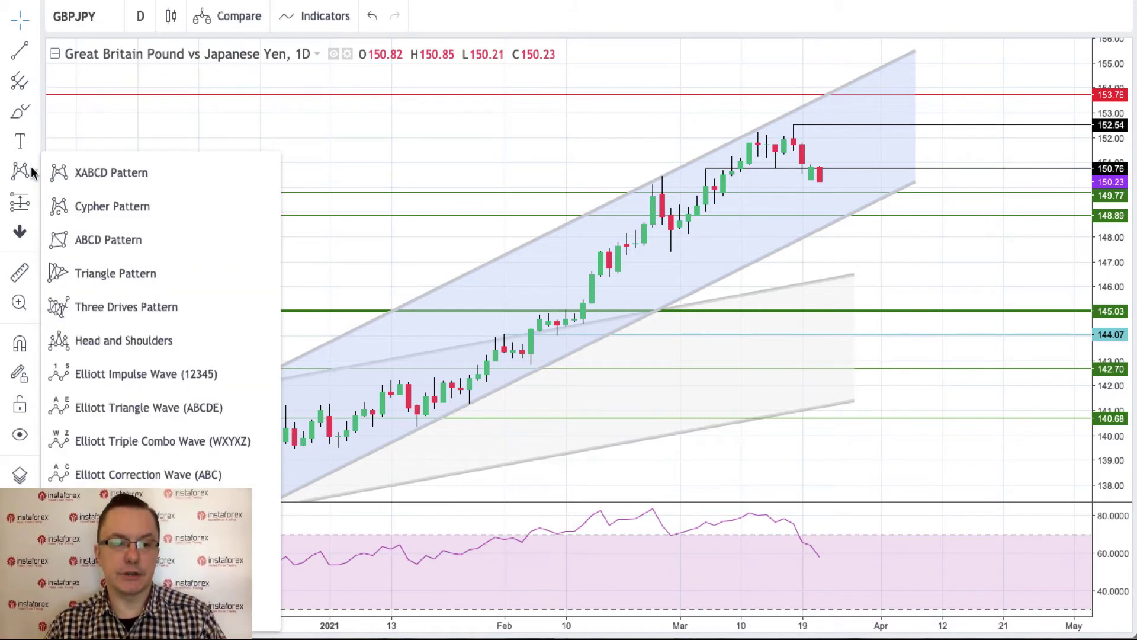
pyautogui.click(32, 201)
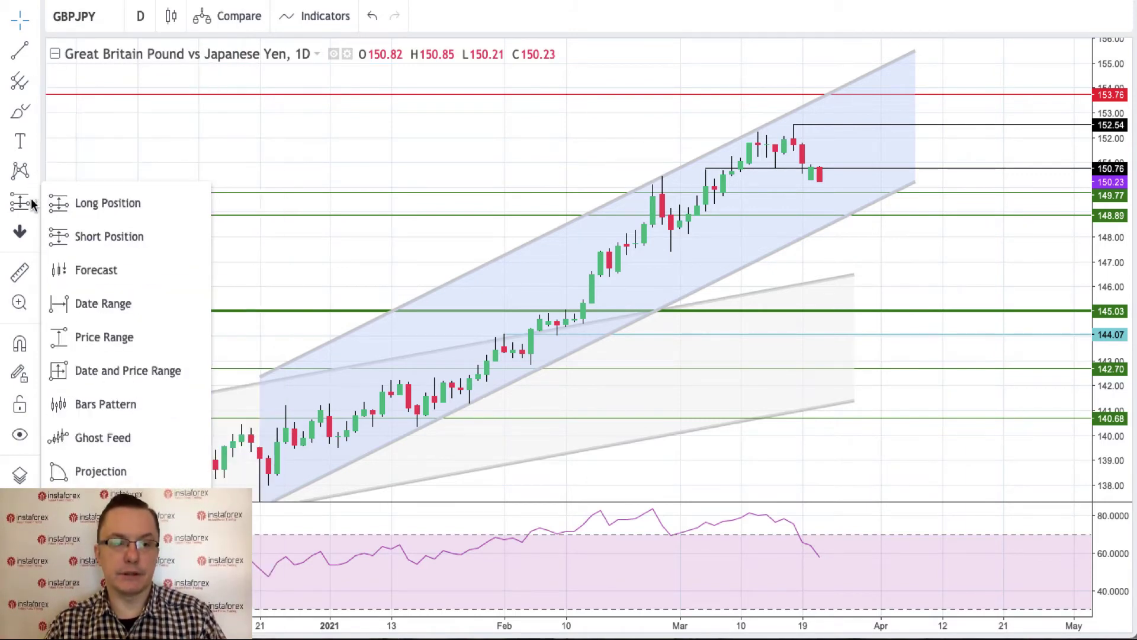
pyautogui.click(84, 335)
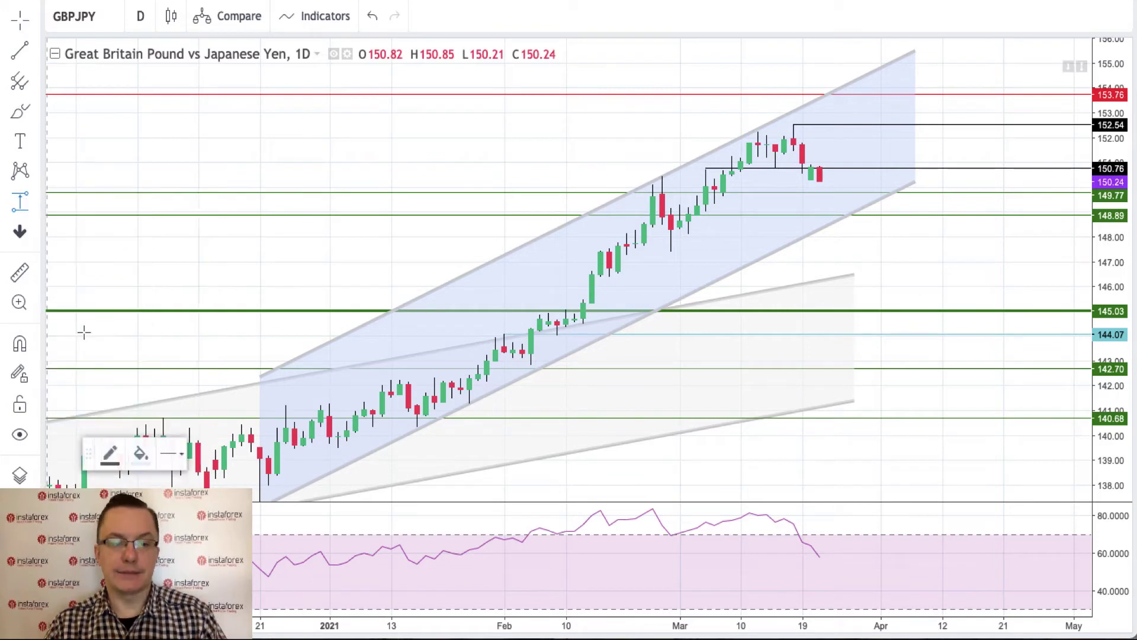
pyautogui.click(663, 176)
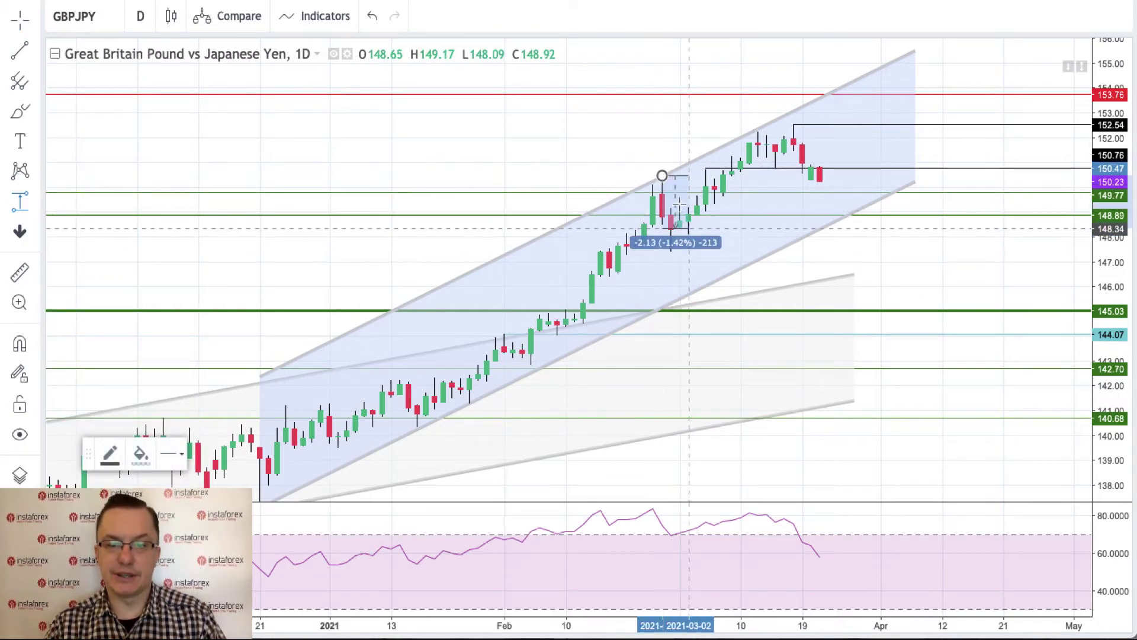
pyautogui.click(716, 251)
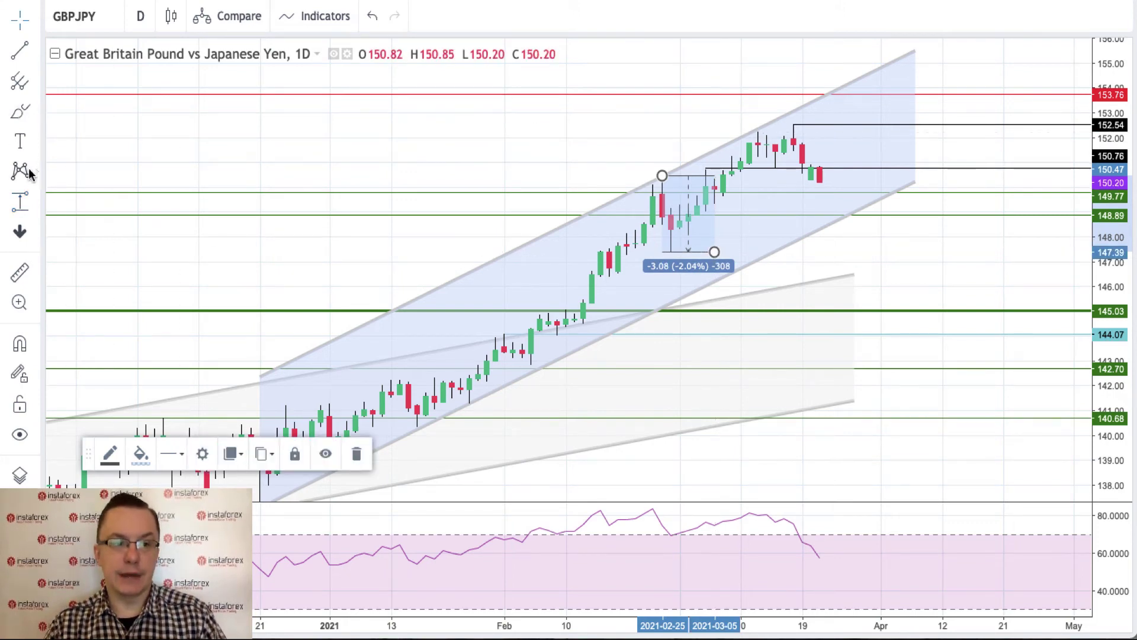
# Mark the current March GBPJPY decline with a Price Range from the swing high at the 152.54 line to the latest candle's low
pyautogui.click(794, 124)
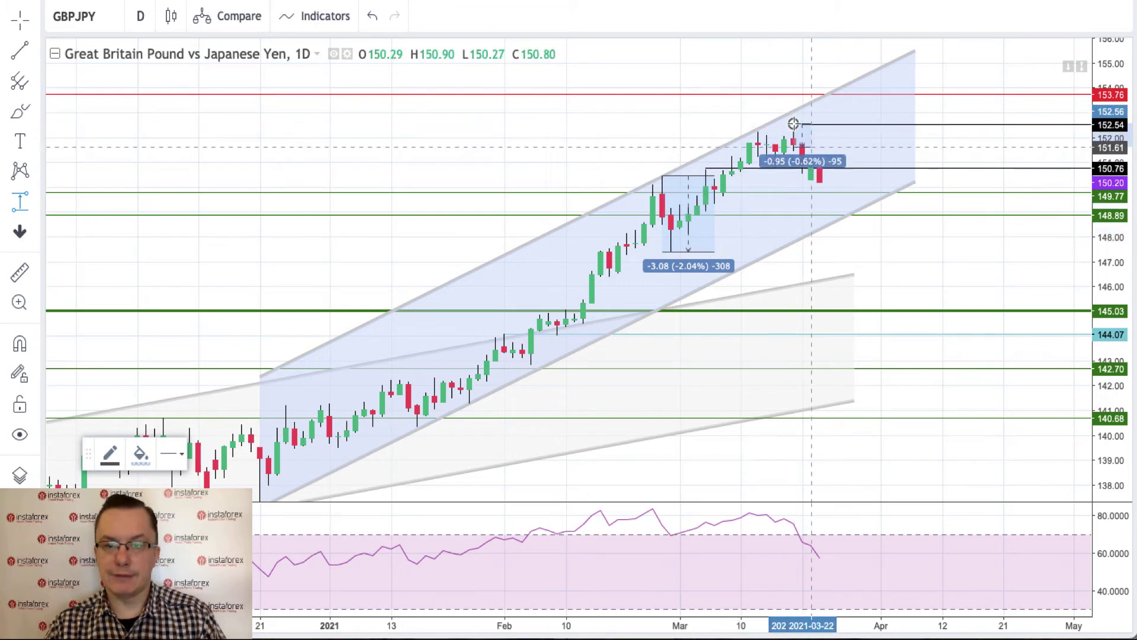
pyautogui.click(855, 183)
pyautogui.click(680, 113)
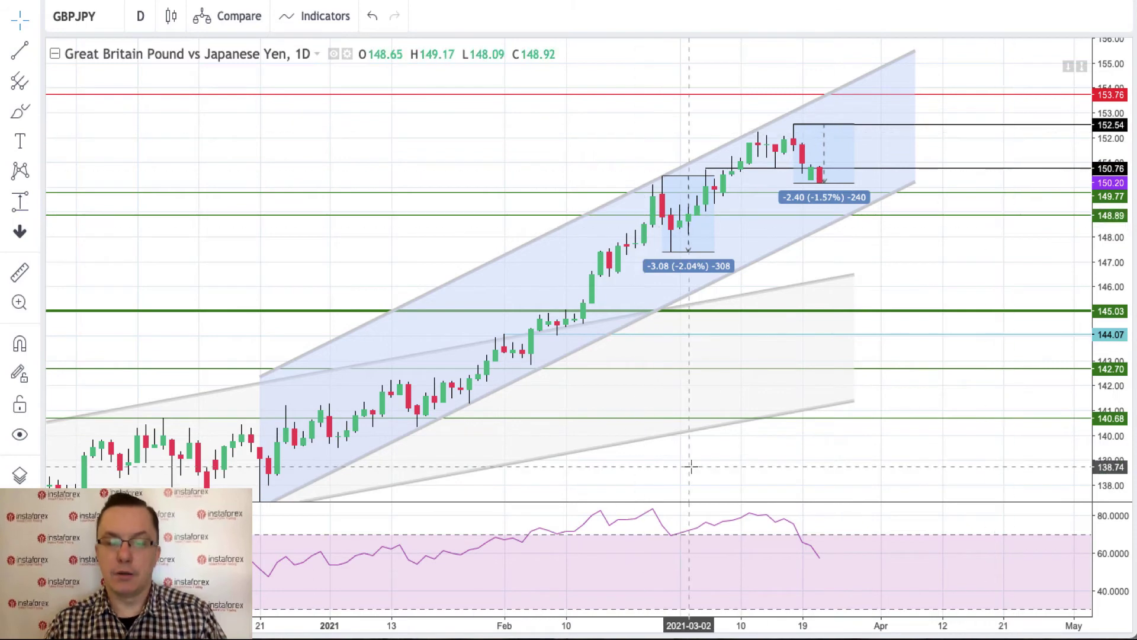
# Mark the mid-December 2020 GBPJPY drop with a Price Range from its high to the low at the start of the blue channel
pyautogui.scroll(-5, 563, 589)
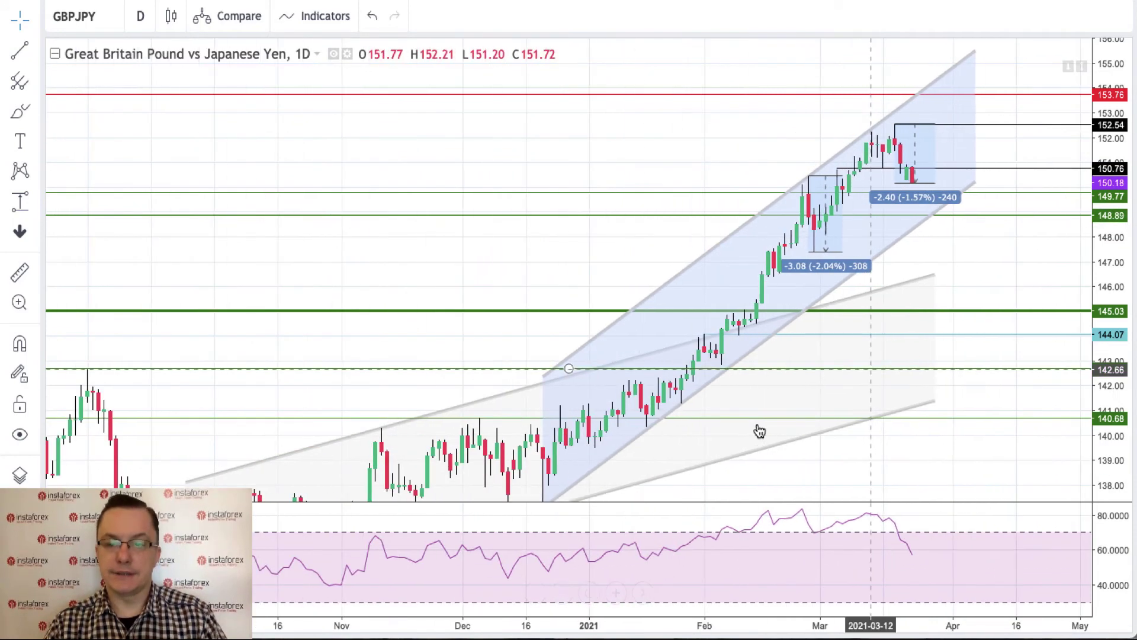
pyautogui.moveTo(965, 449); pyautogui.dragTo(967, 395)
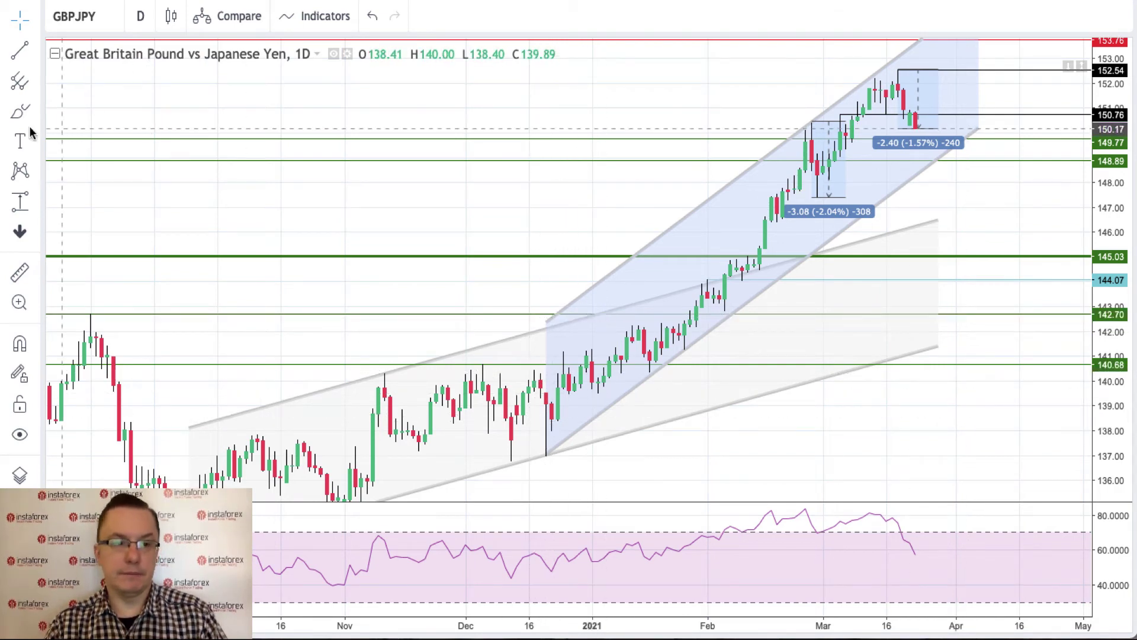
pyautogui.click(19, 203)
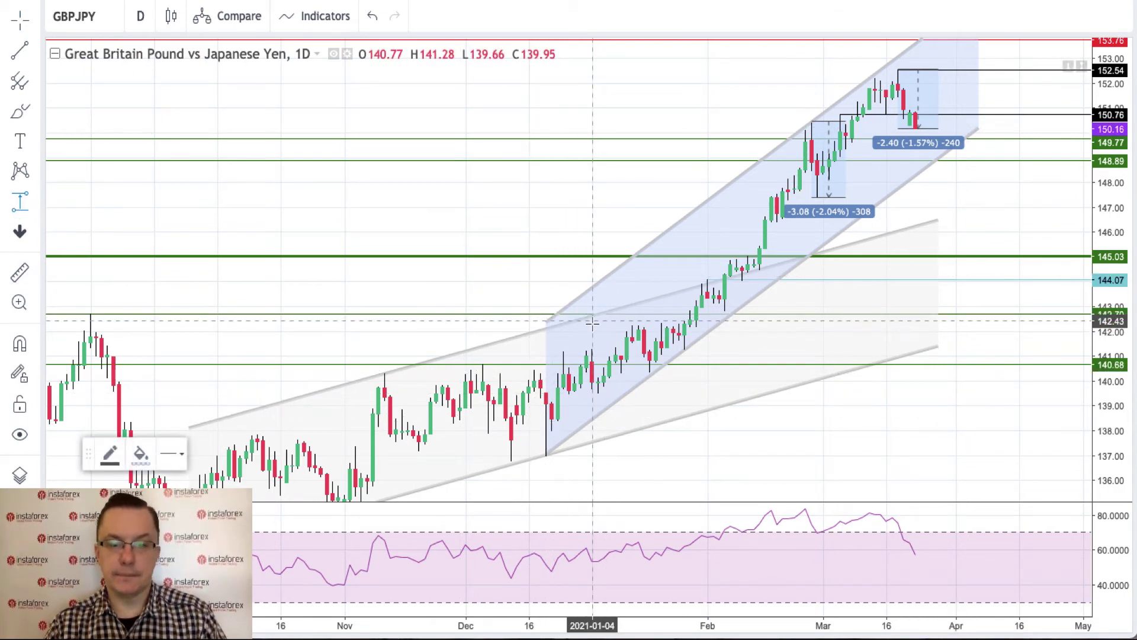
pyautogui.click(535, 375)
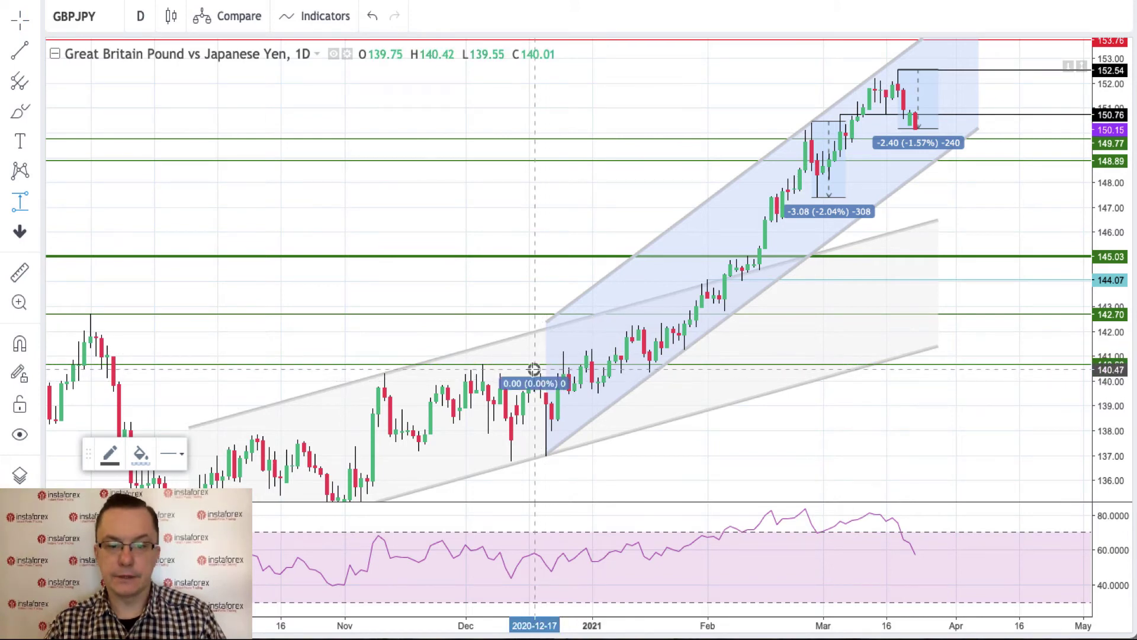
pyautogui.click(604, 456)
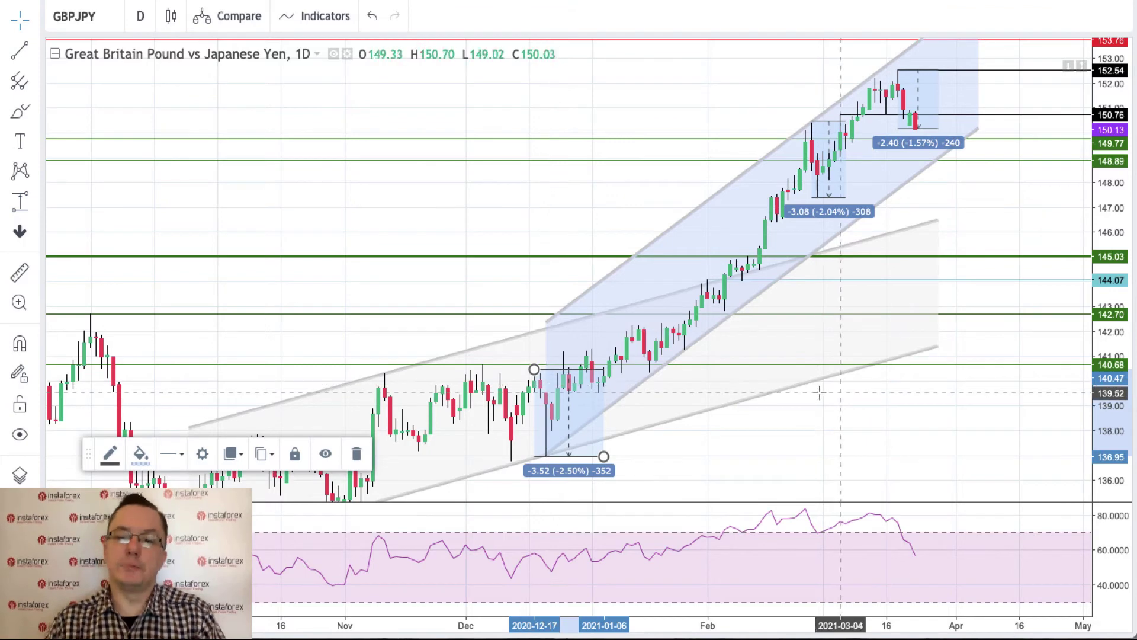
pyautogui.click(918, 429)
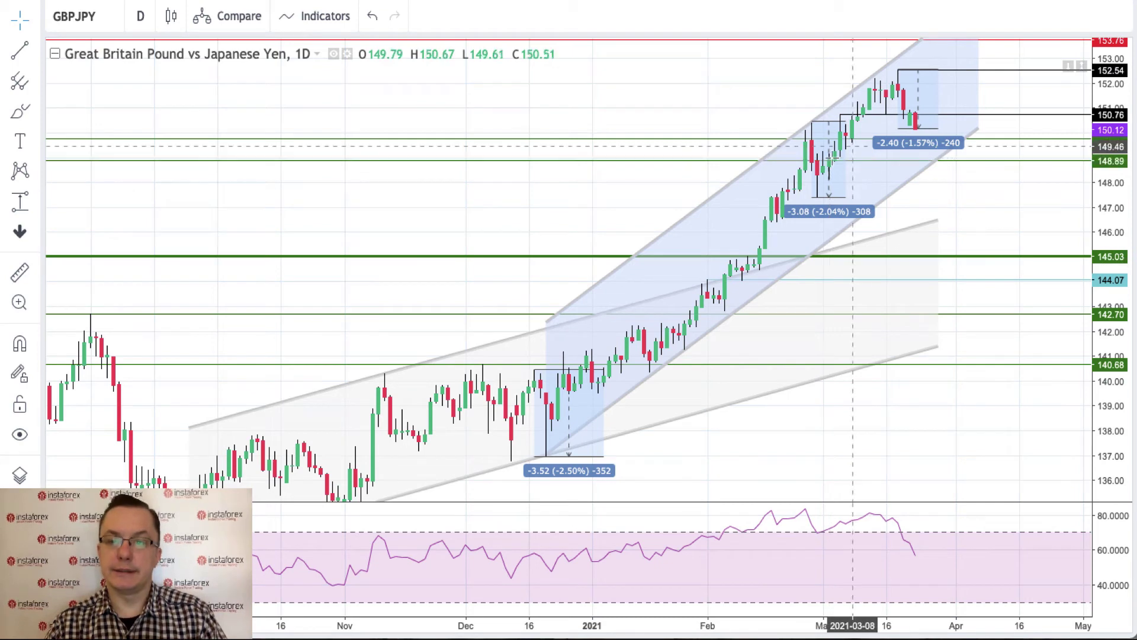
# Extend the March decline's price range down to the 148.89 support line near the blue channel's lower edge
pyautogui.click(939, 125)
pyautogui.moveTo(938, 126); pyautogui.dragTo(975, 159)
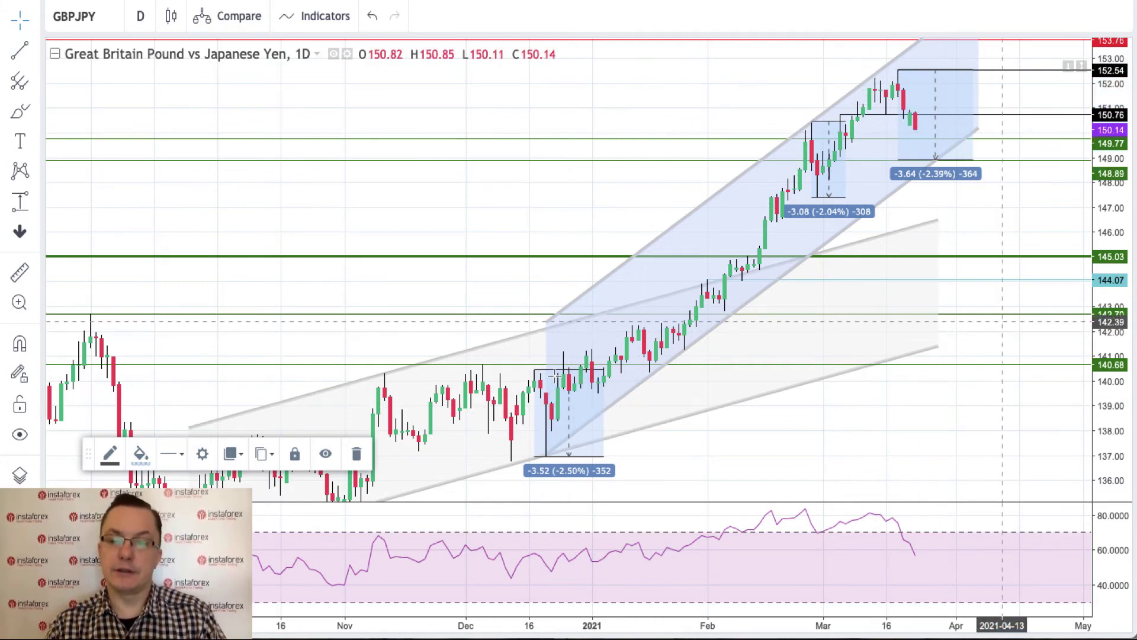
pyautogui.press('Escape')
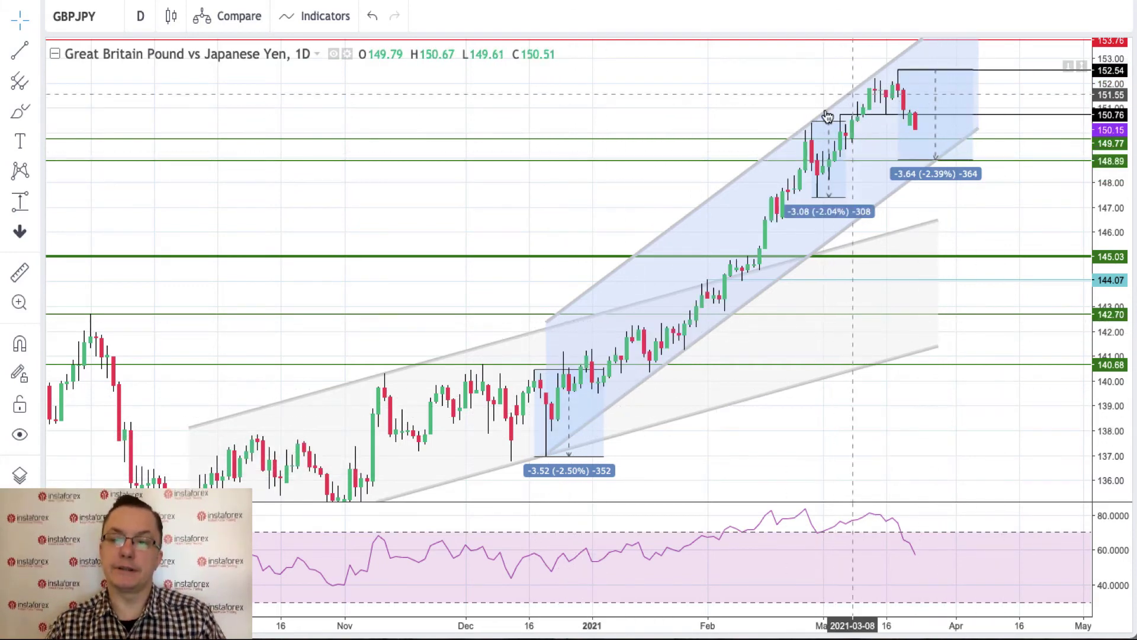
# Switch the chart symbol to EURGBP
pyautogui.click(120, 13)
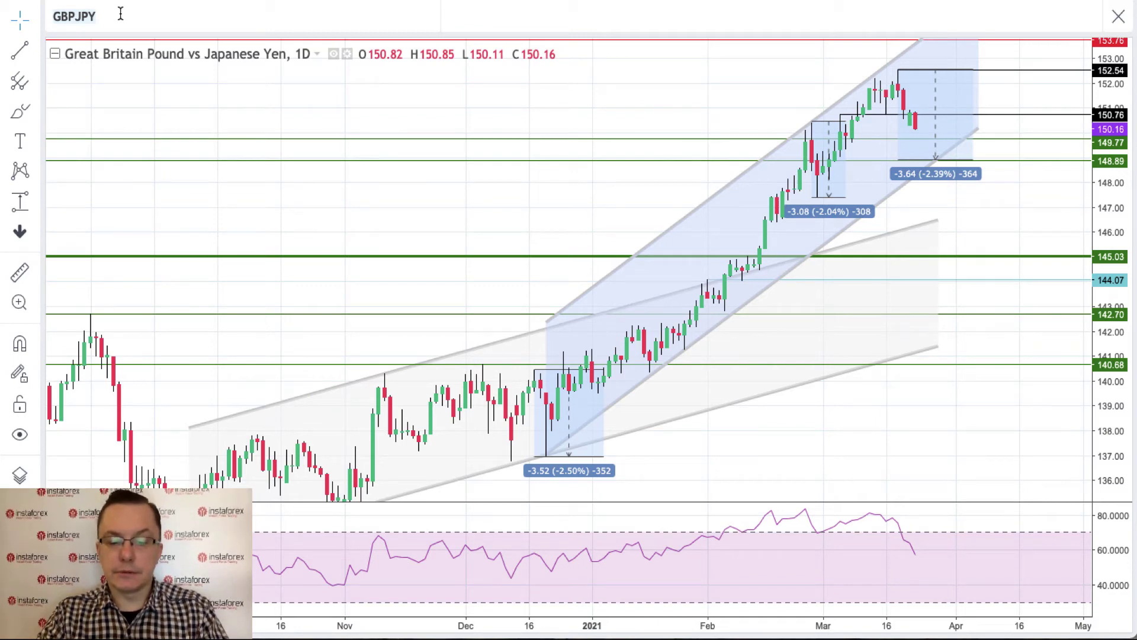
pyautogui.write('EUR')
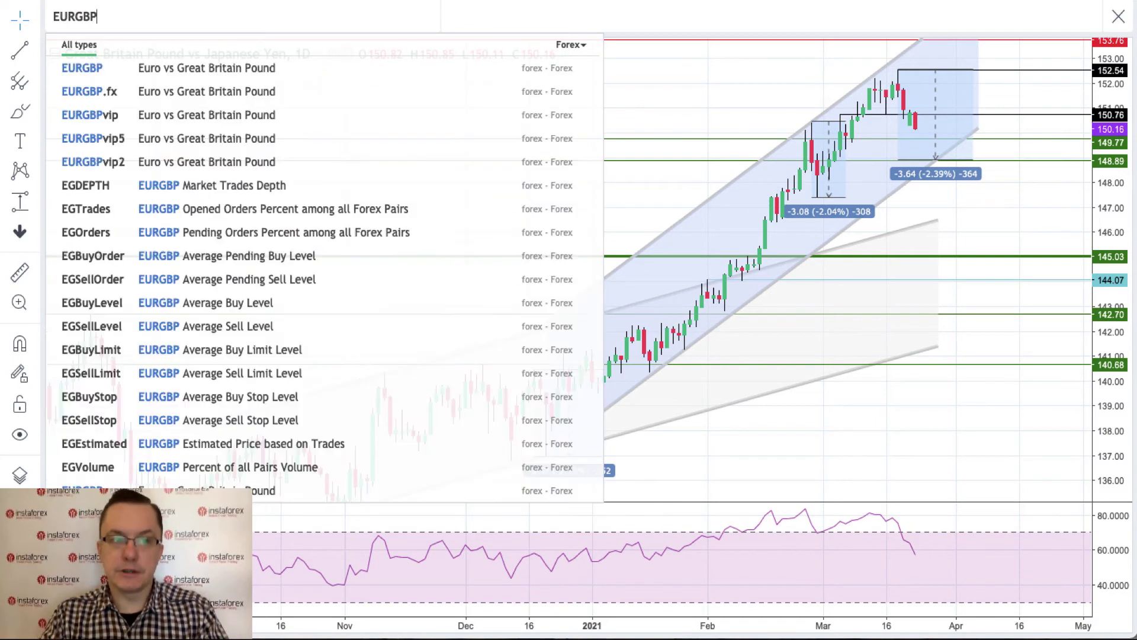
pyautogui.press('Return')
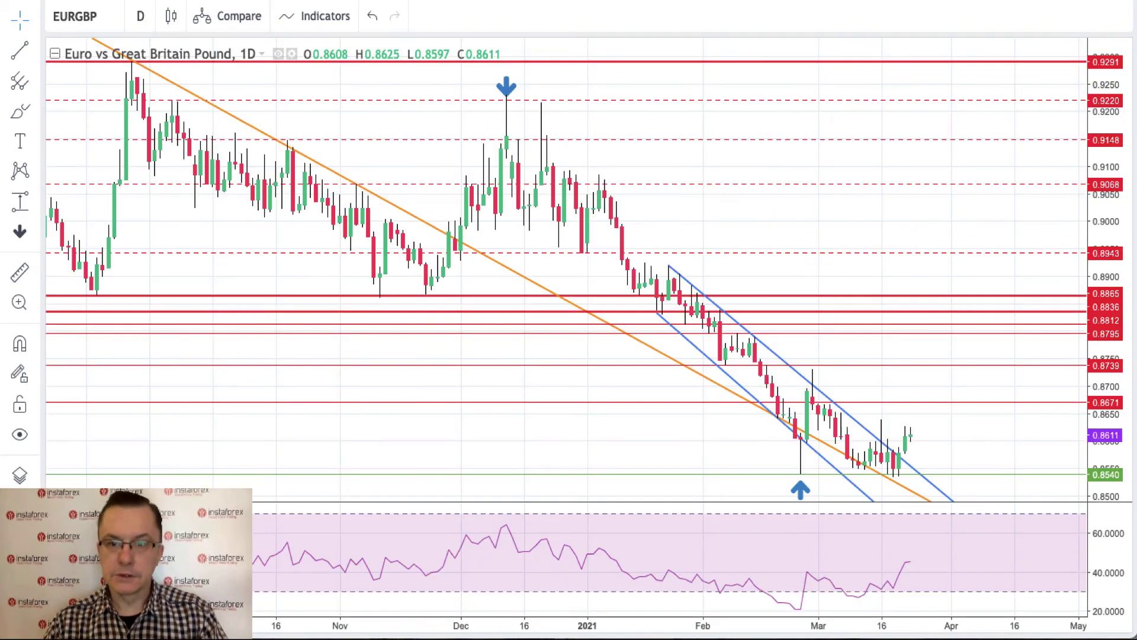
# Mark the late-February EURGBP rebound with a Price Range from the low at the 0.8540 line up to the following swing high
pyautogui.moveTo(1101, 459); pyautogui.dragTo(1102, 432)
pyautogui.moveTo(999, 477); pyautogui.dragTo(957, 339)
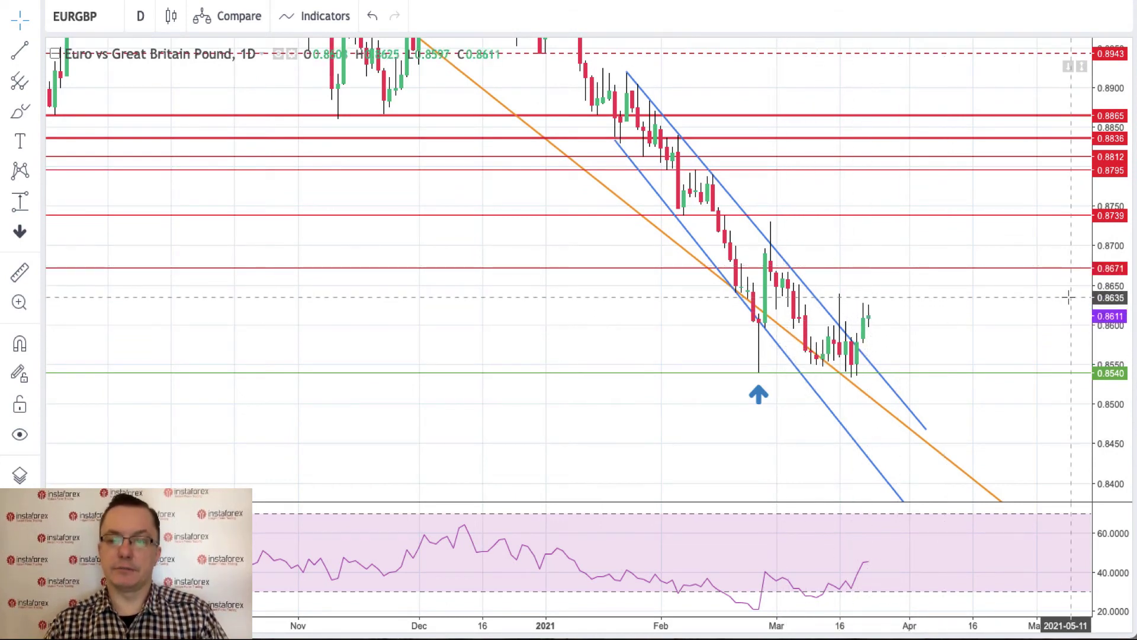
pyautogui.click(616, 593)
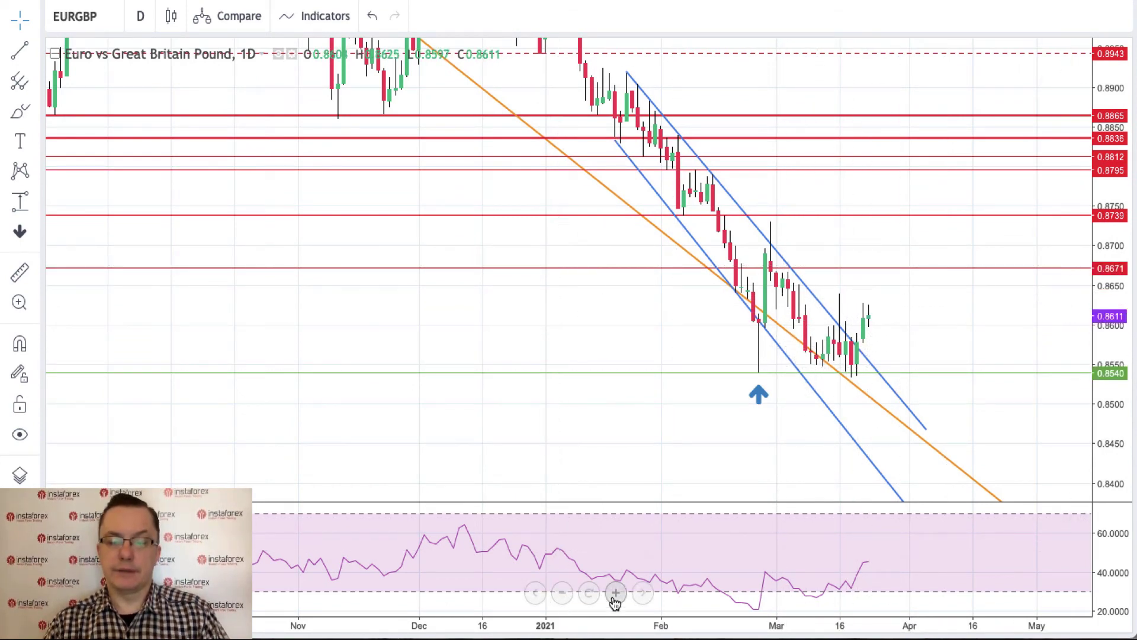
pyautogui.click(616, 593)
pyautogui.click(616, 593)
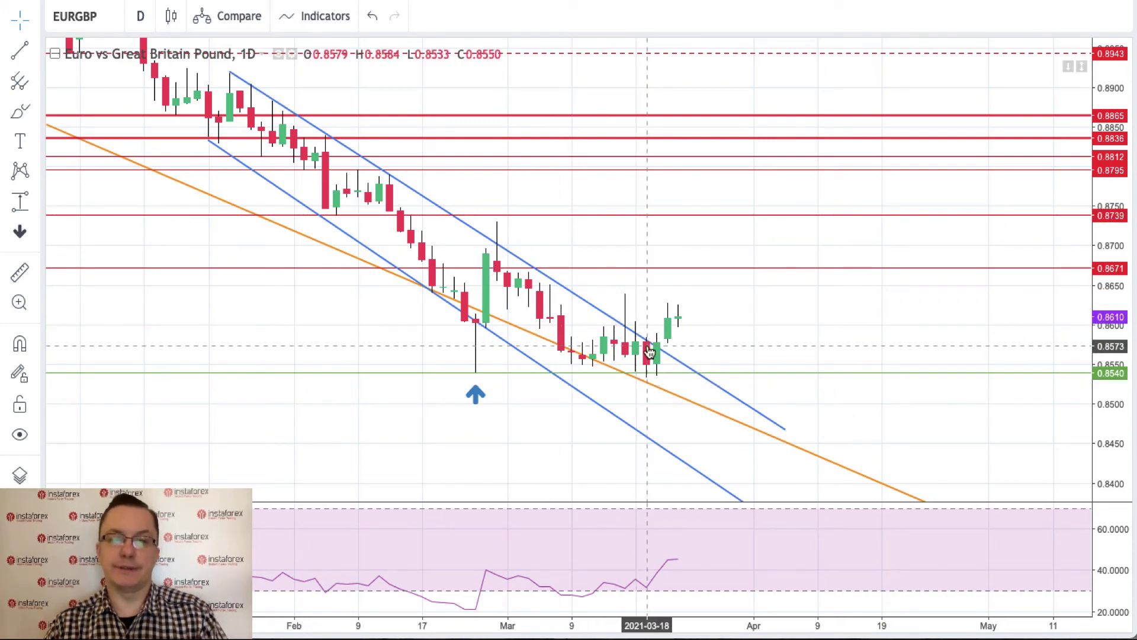
pyautogui.moveTo(815, 313); pyautogui.dragTo(792, 332)
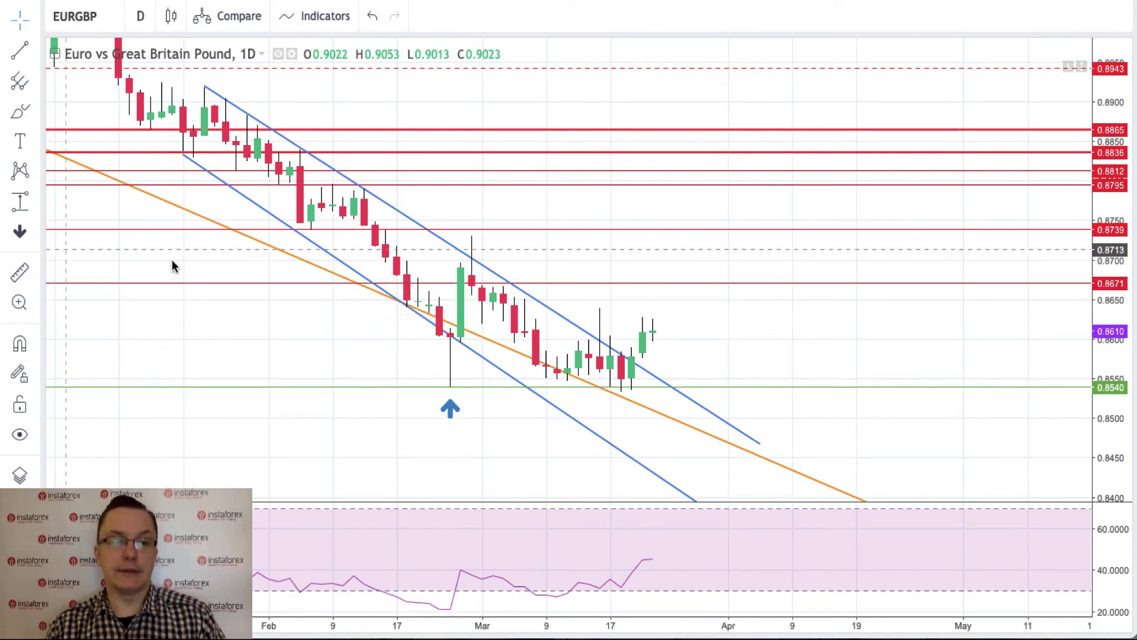
pyautogui.click(20, 201)
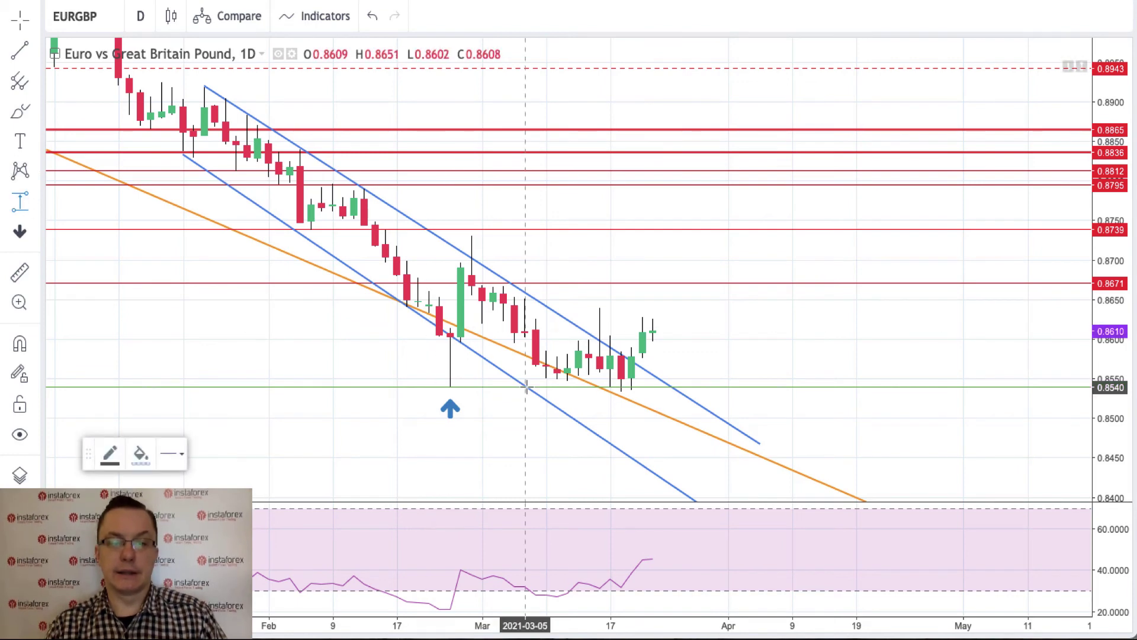
pyautogui.click(450, 386)
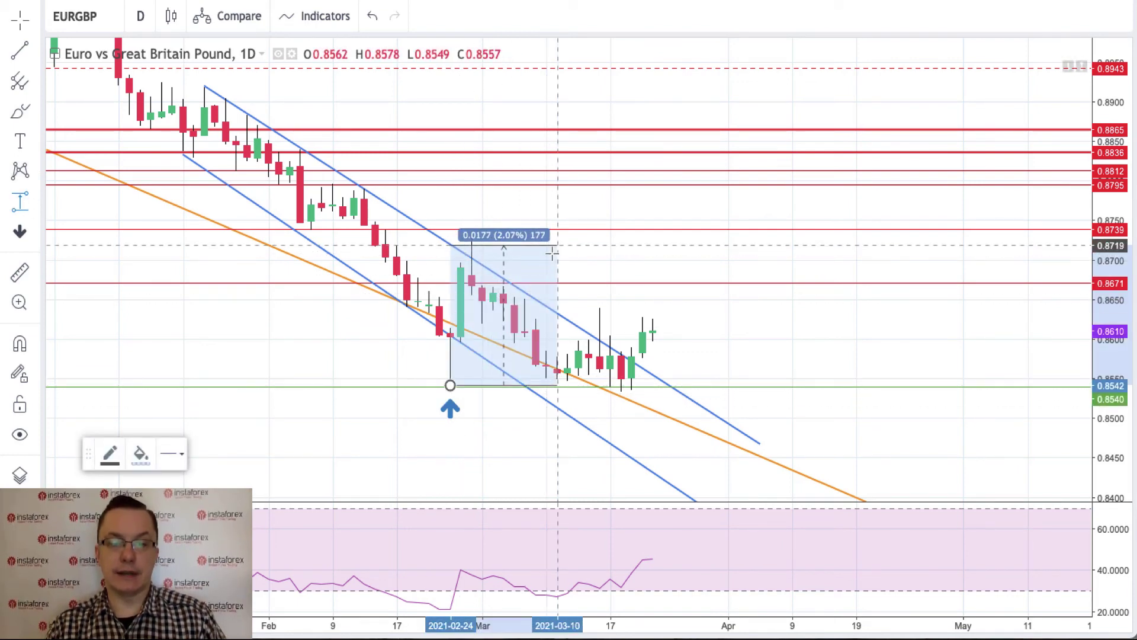
pyautogui.click(494, 234)
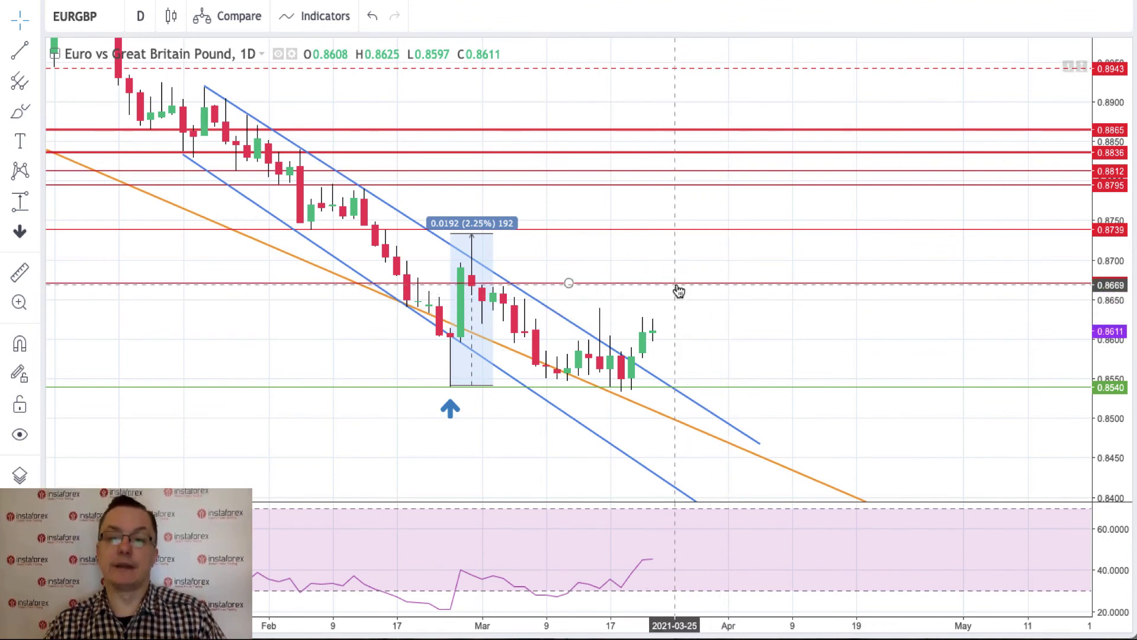
# Place a down arrow just above the 0.8671 resistance line, at about 31 March 2021
pyautogui.click(20, 231)
pyautogui.click(718, 270)
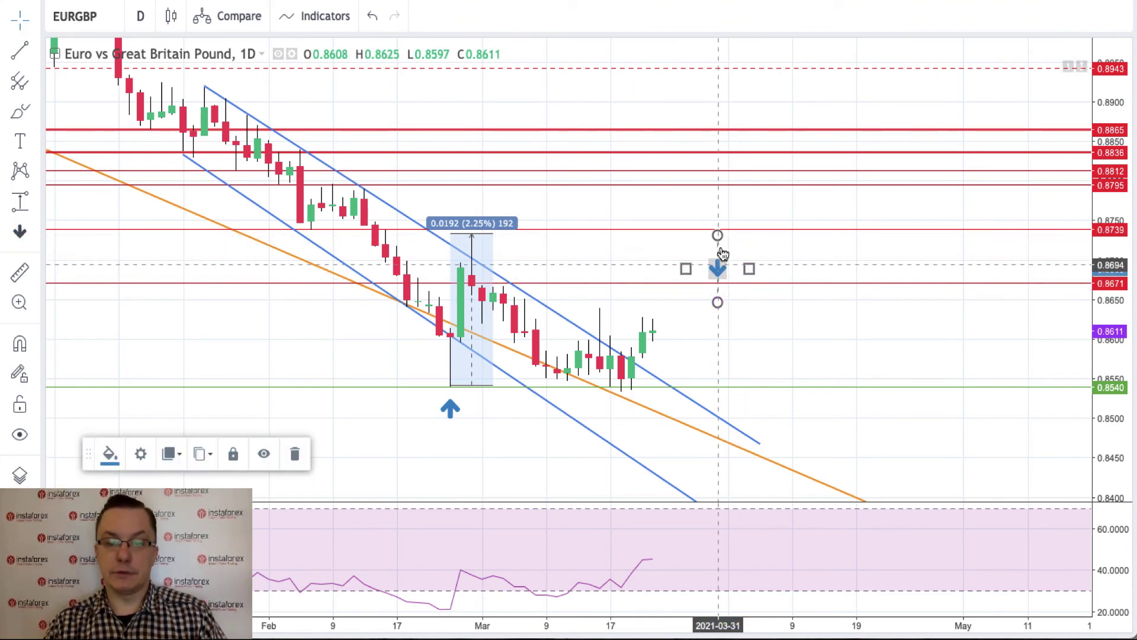
pyautogui.moveTo(718, 269); pyautogui.dragTo(720, 280)
pyautogui.click(833, 336)
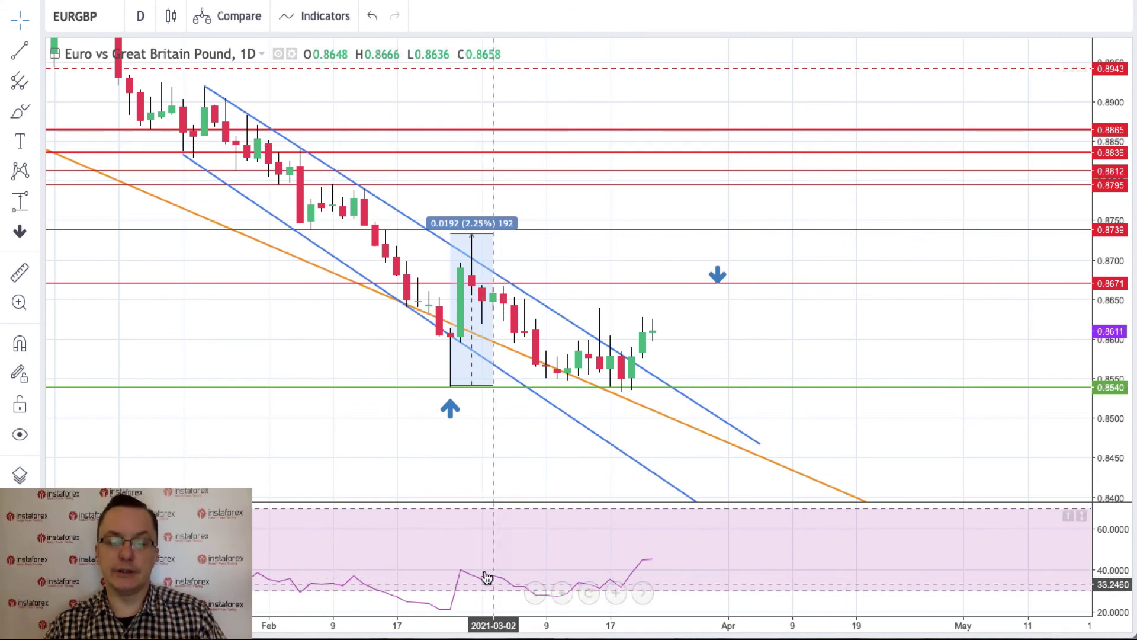
# Examine the wider EURGBP daily trend since early 2020, including the orange trend line, the resistance levels and the 0.8277 support
pyautogui.click(562, 595)
pyautogui.click(561, 595)
pyautogui.click(562, 595)
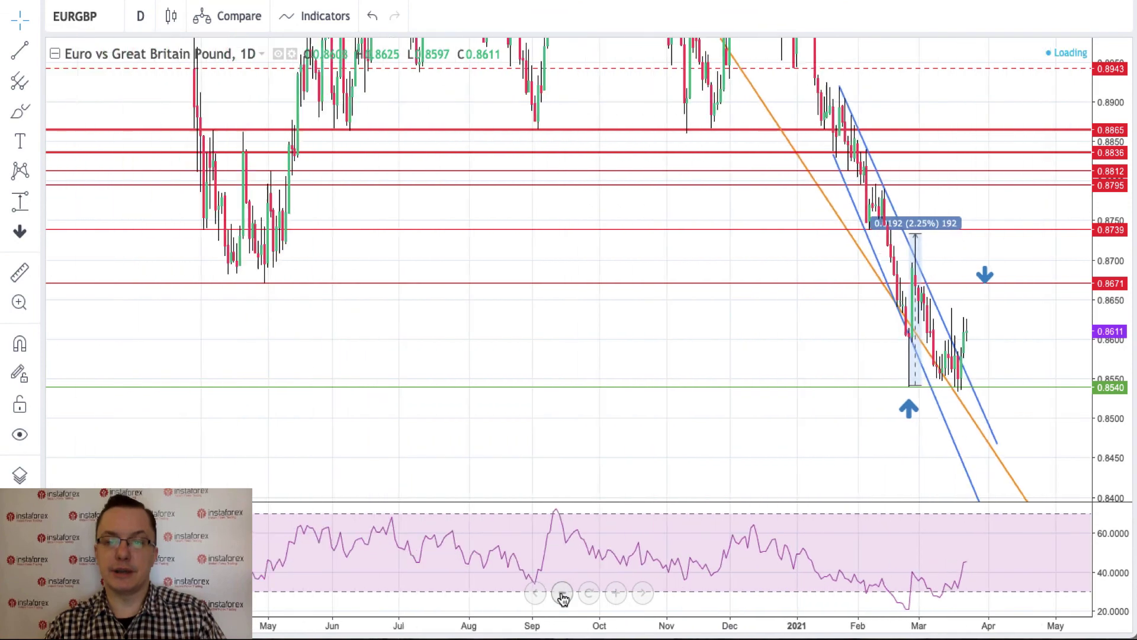
pyautogui.click(562, 594)
pyautogui.moveTo(1126, 281); pyautogui.dragTo(1126, 367)
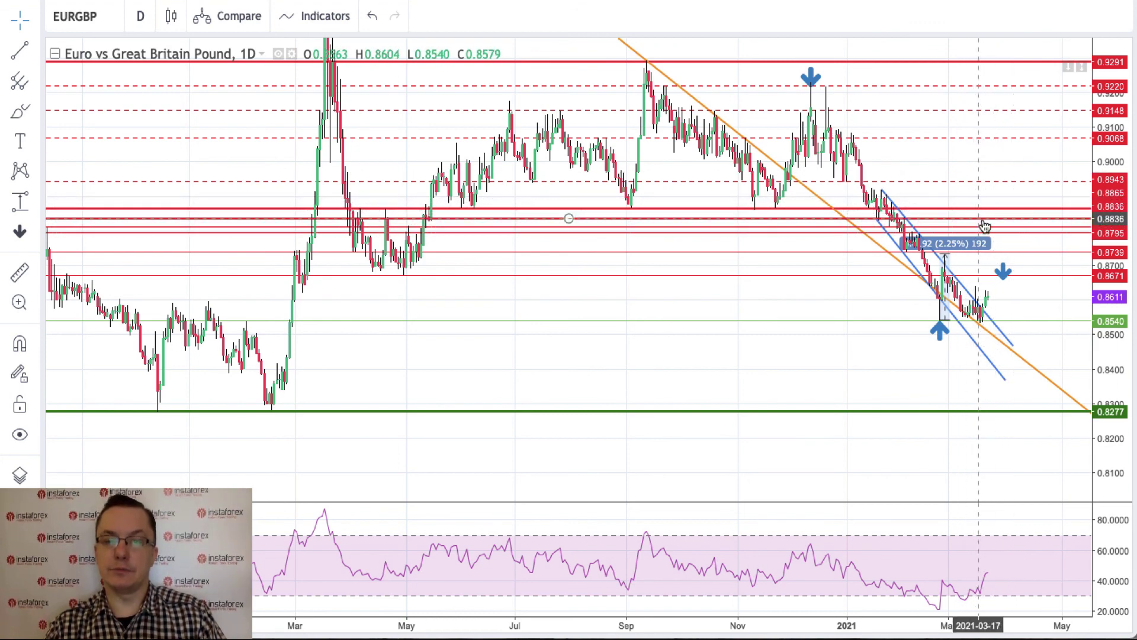
pyautogui.moveTo(985, 198); pyautogui.dragTo(869, 195)
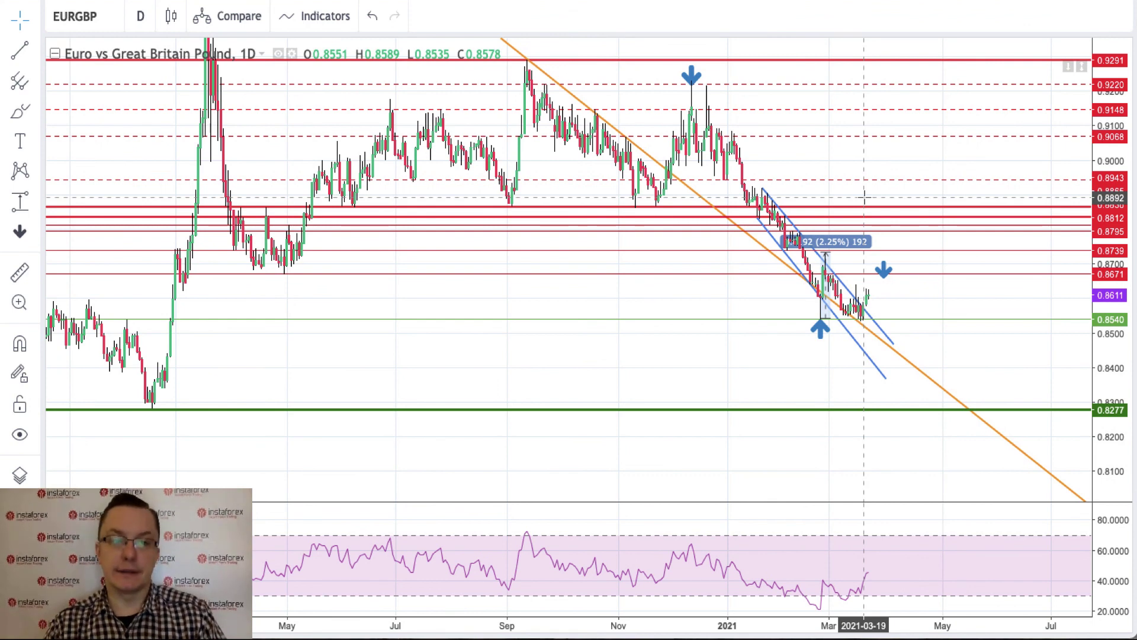
pyautogui.moveTo(896, 162); pyautogui.dragTo(896, 180)
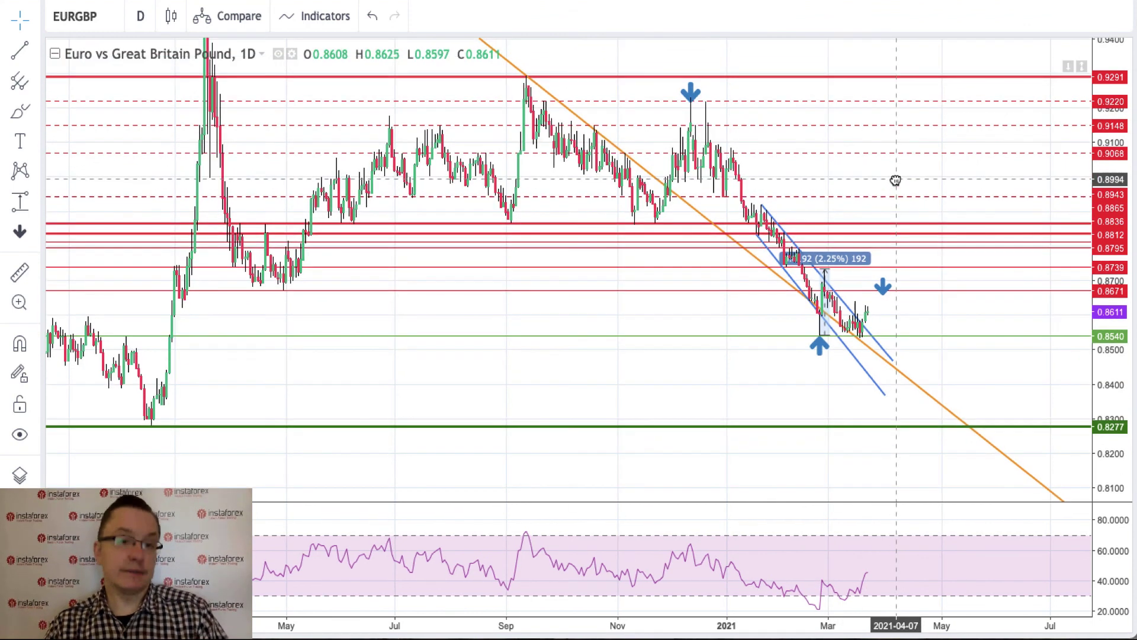